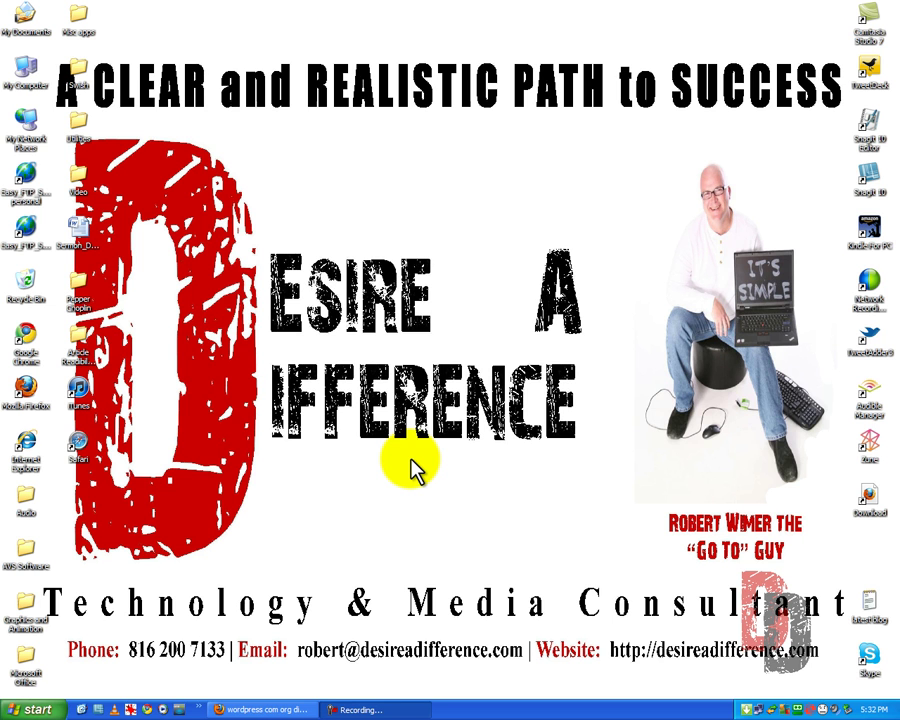
# - Restore Firefox, close the Google tab and switch to the My Blog logged-out login page
pyautogui.click(292, 703)
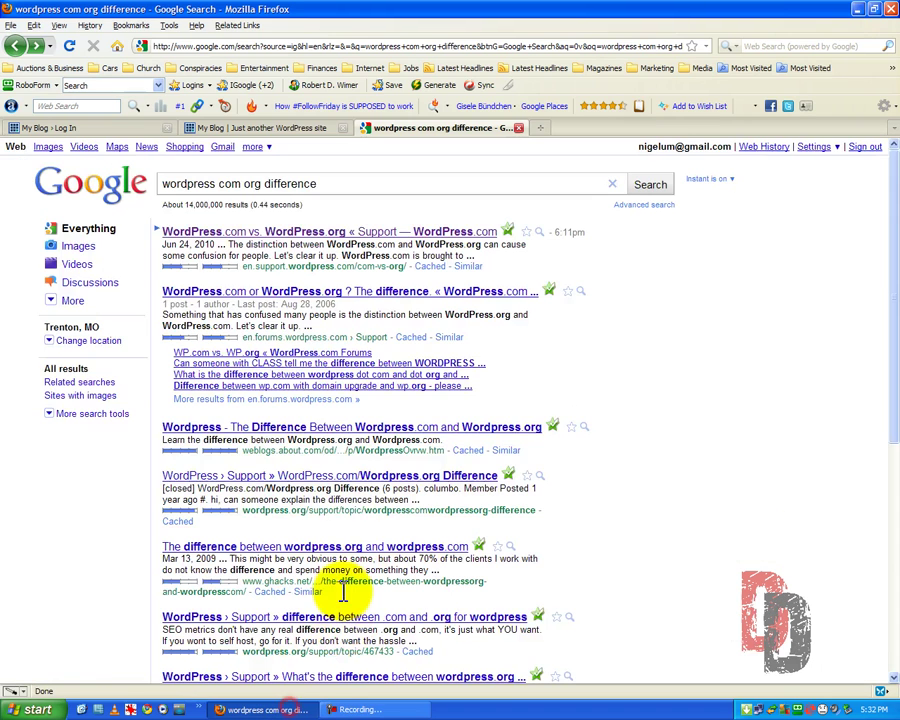
pyautogui.click(519, 128)
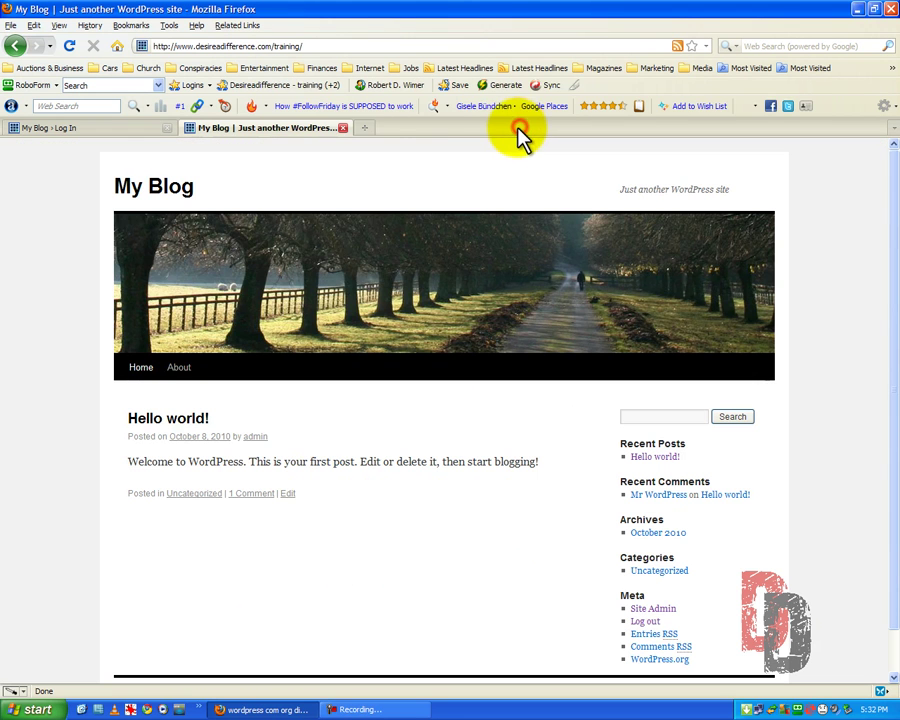
pyautogui.click(123, 128)
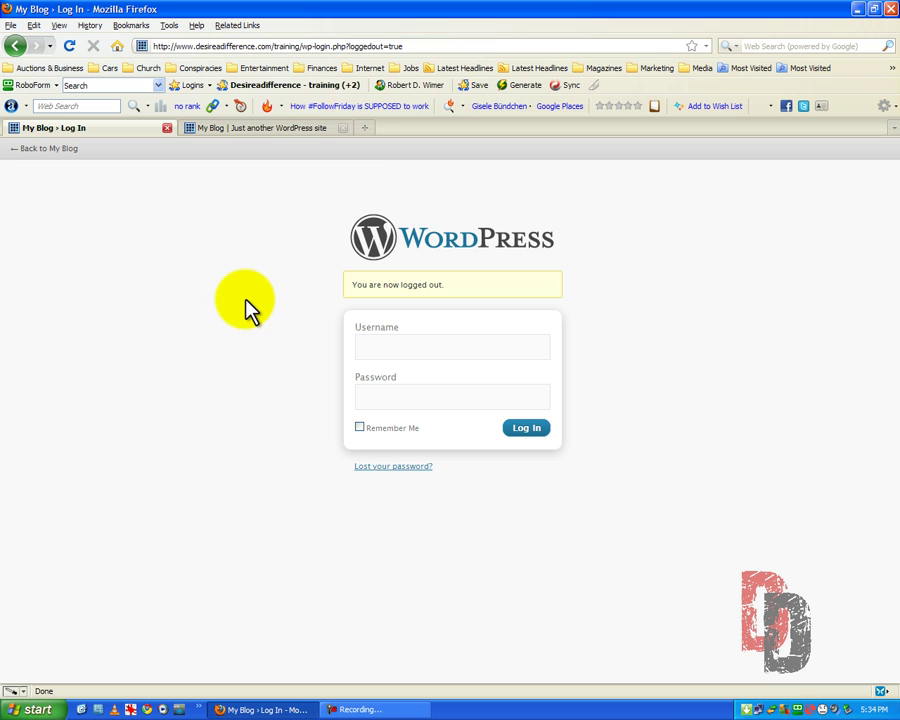
# - Log in as admin with RoboForm's saved login, then open the favorites dropdown
pyautogui.click(293, 86)
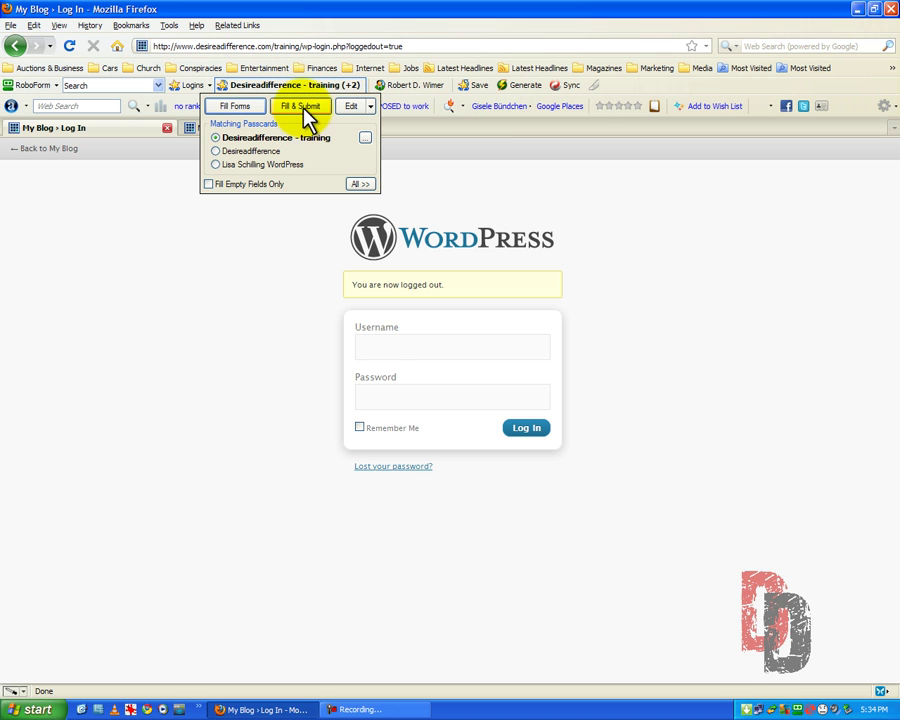
pyautogui.click(303, 108)
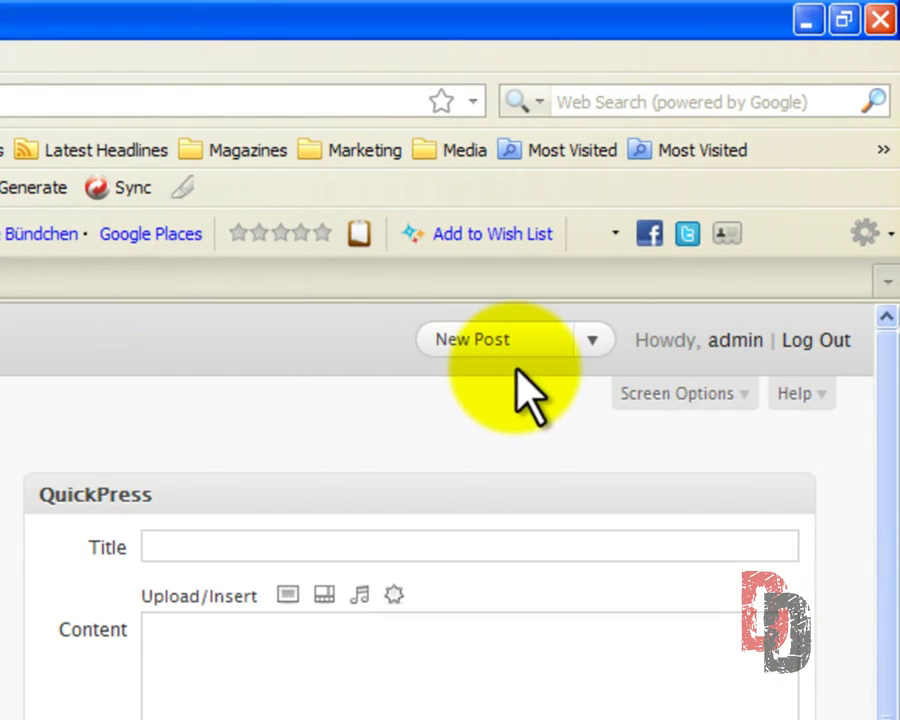
pyautogui.click(591, 342)
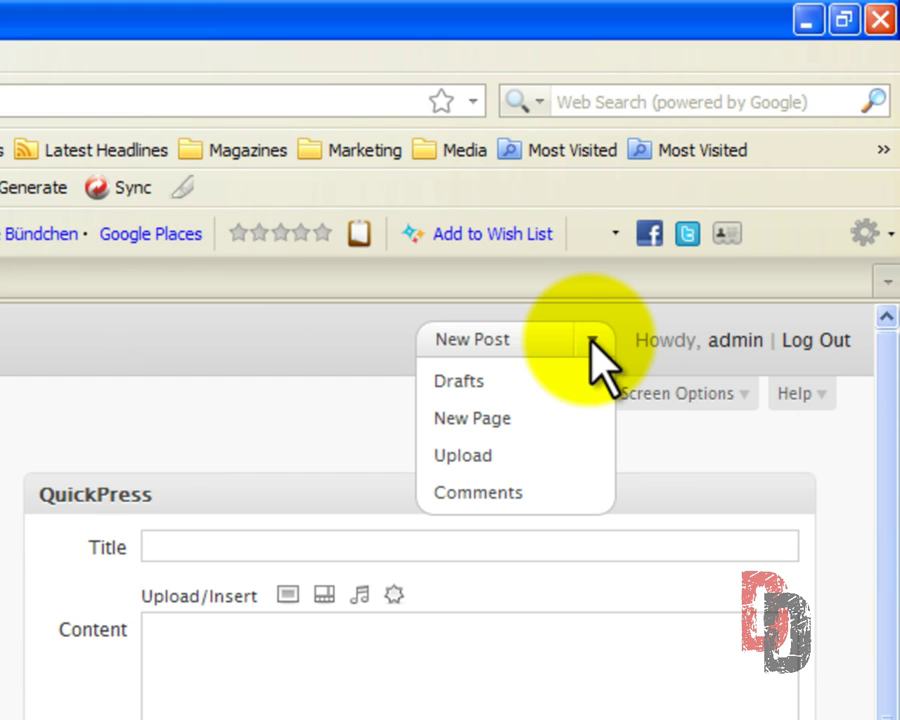
# - Visit New Post, the Drafts list and New Page through the favorites dropdown
pyautogui.click(490, 339)
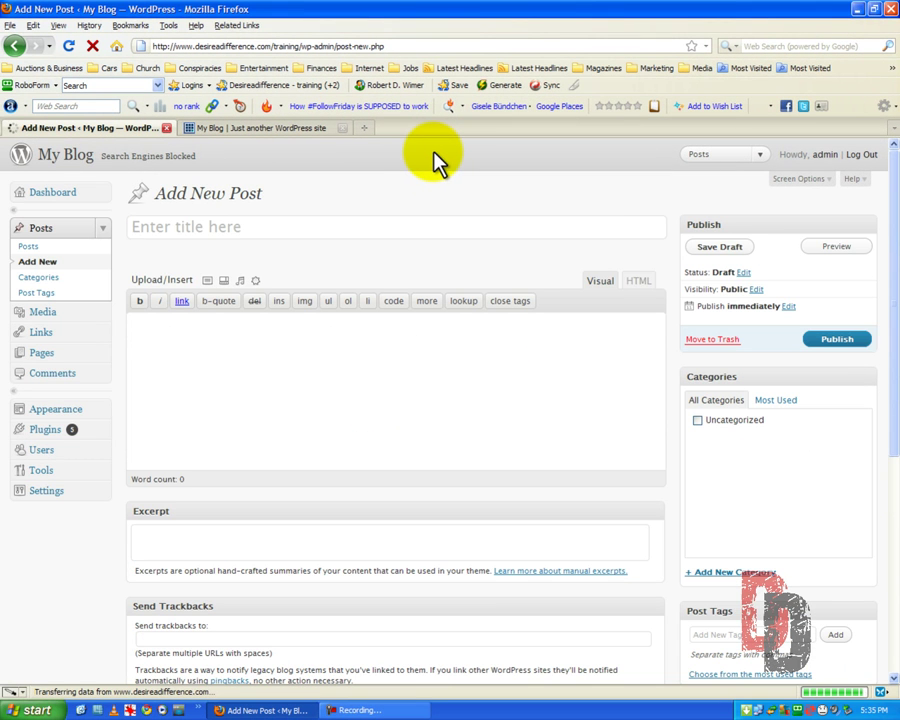
pyautogui.click(757, 155)
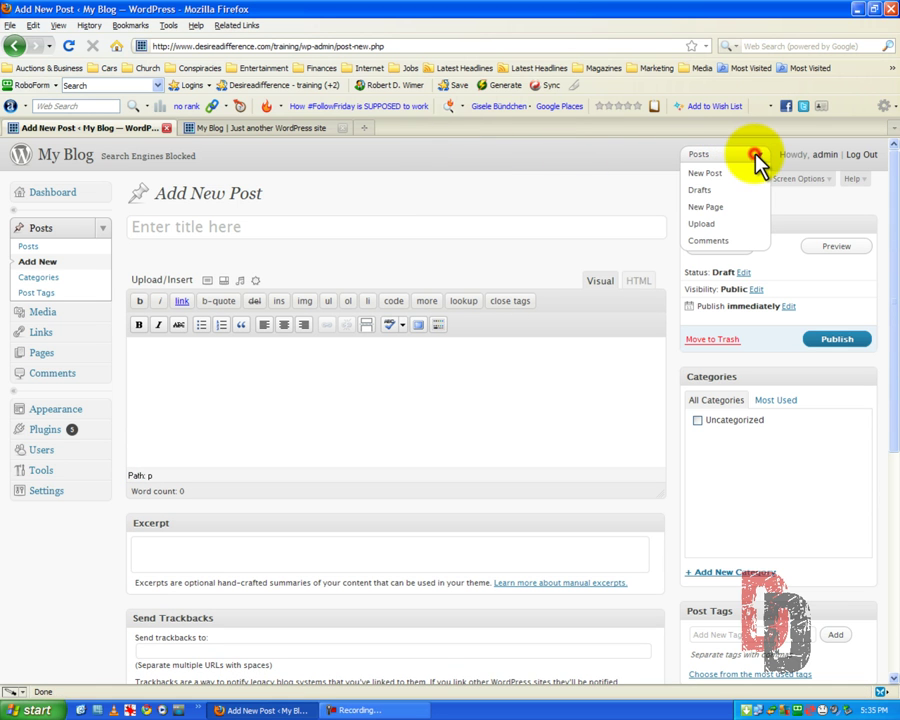
pyautogui.click(698, 191)
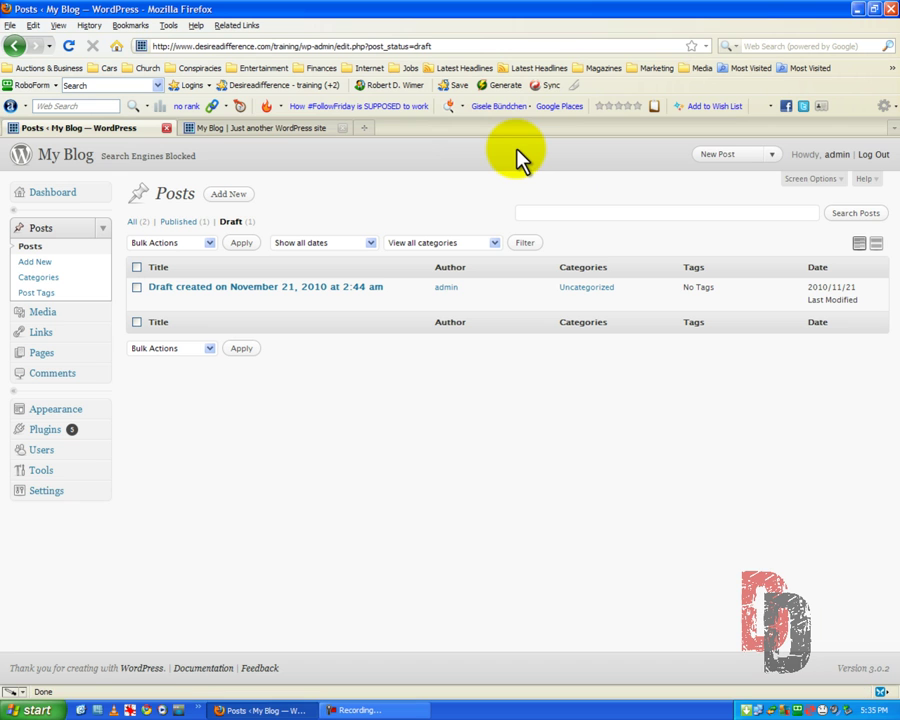
pyautogui.click(768, 155)
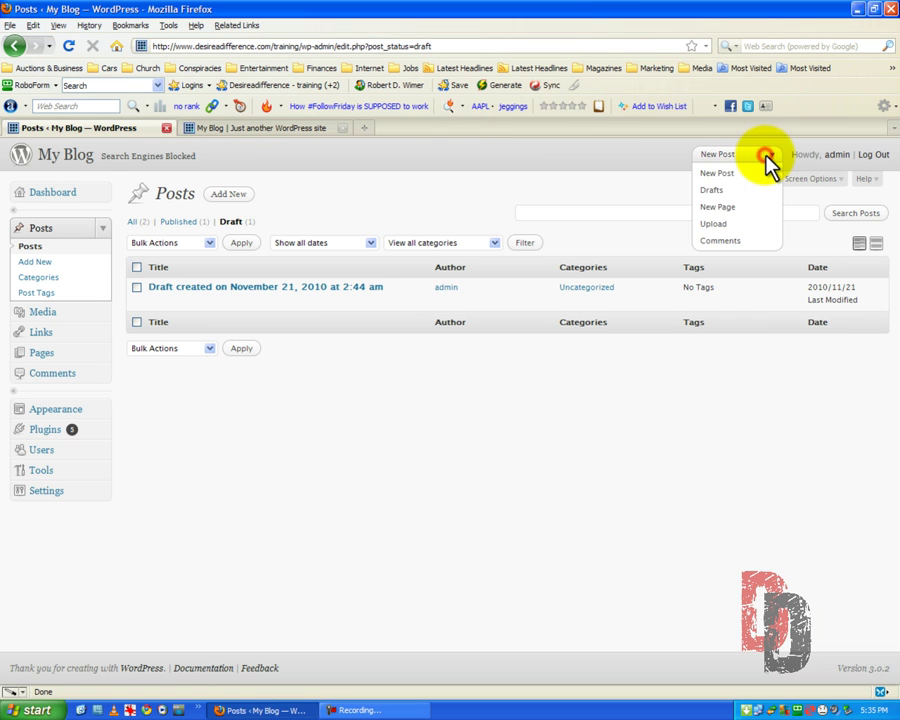
pyautogui.click(717, 207)
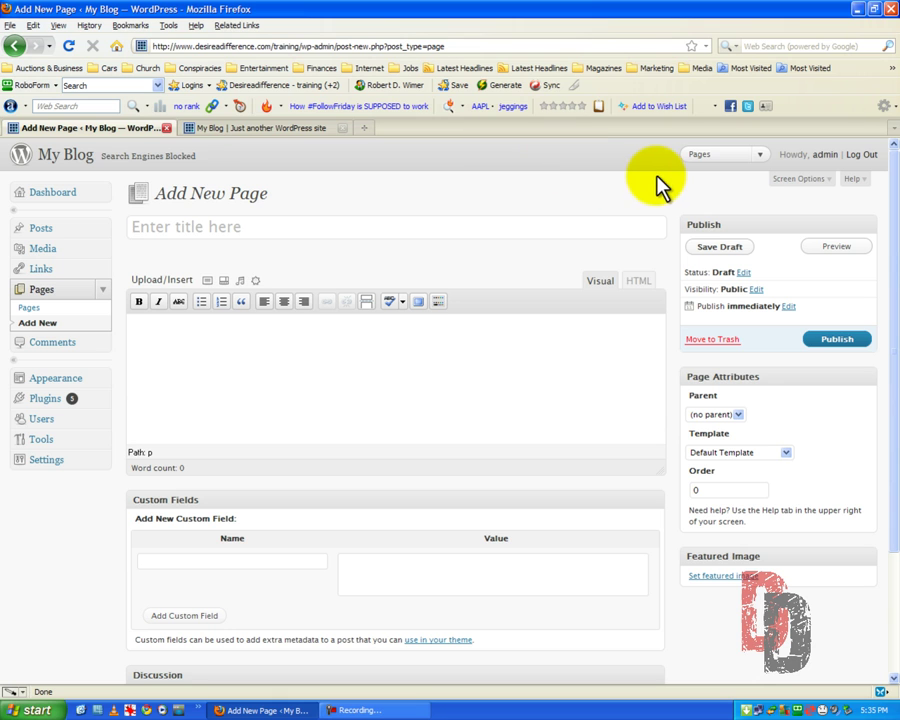
pyautogui.click(761, 157)
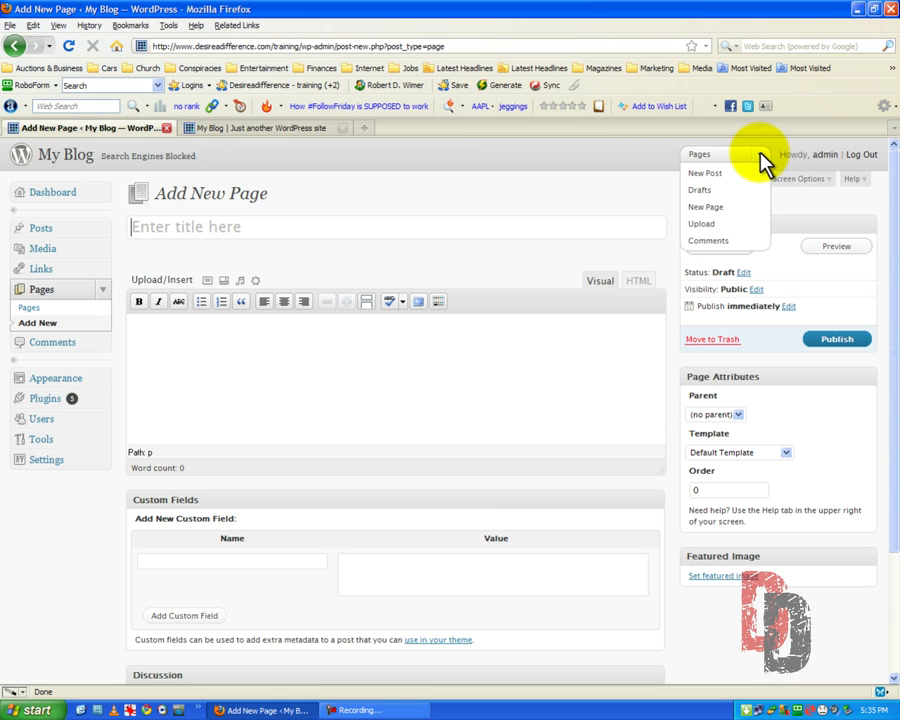
# - Go to Upload New Media, with its 10MB upload limit, and reopen the favorites dropdown
pyautogui.click(698, 226)
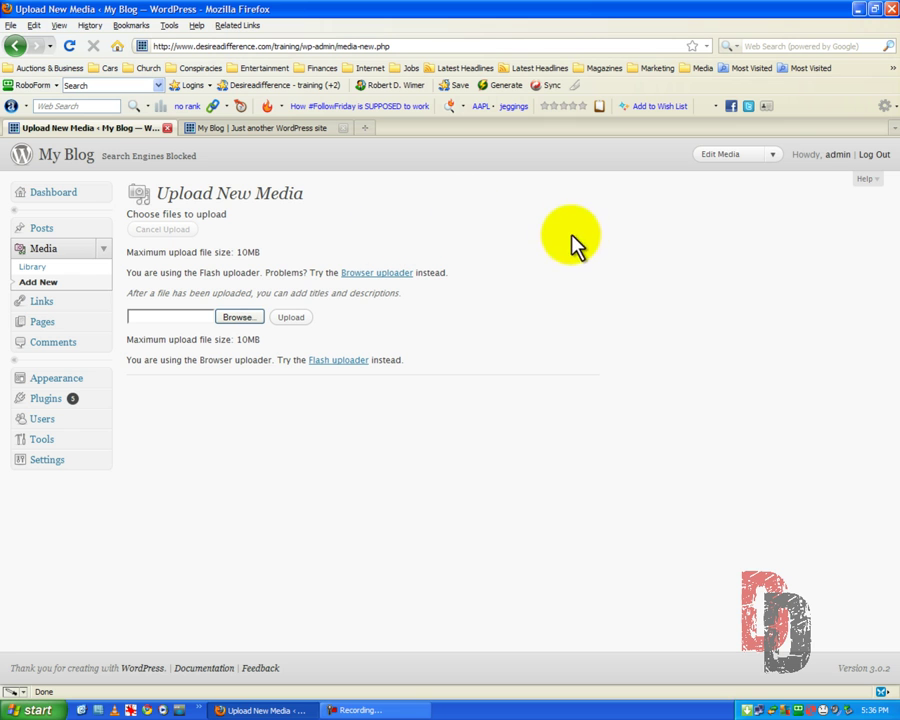
pyautogui.click(772, 156)
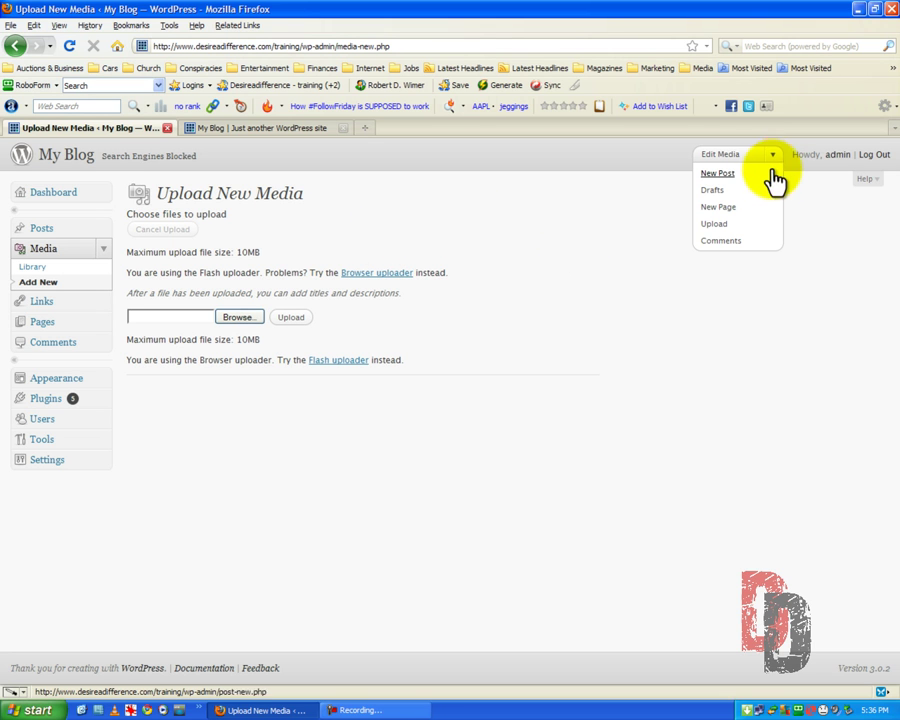
# - Visit the Comments page, then the Drafts list showing the November 21, 2010 draft
pyautogui.click(725, 241)
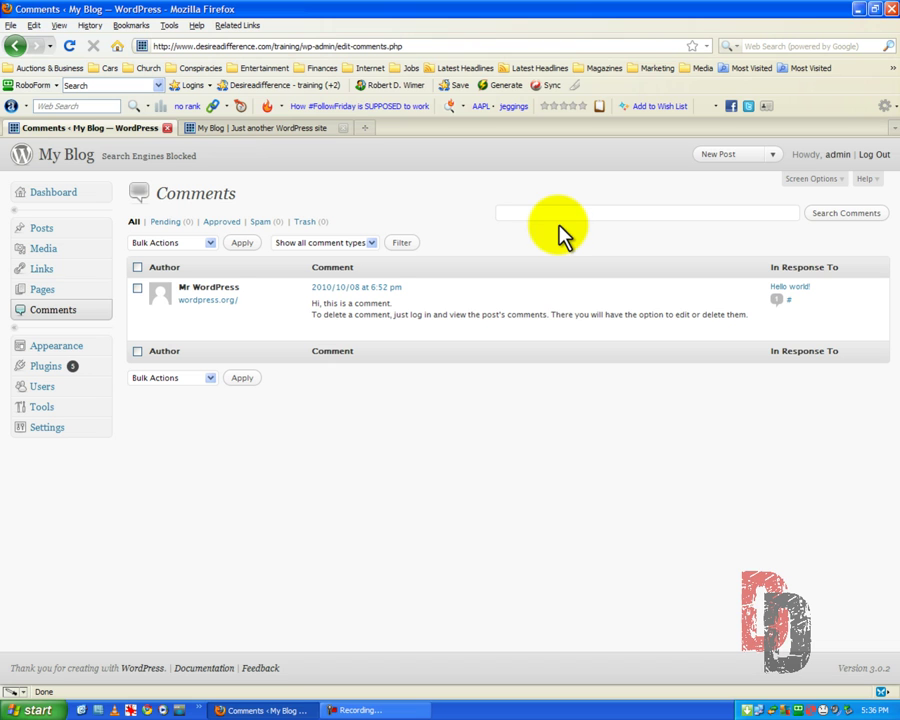
pyautogui.moveTo(318, 322)
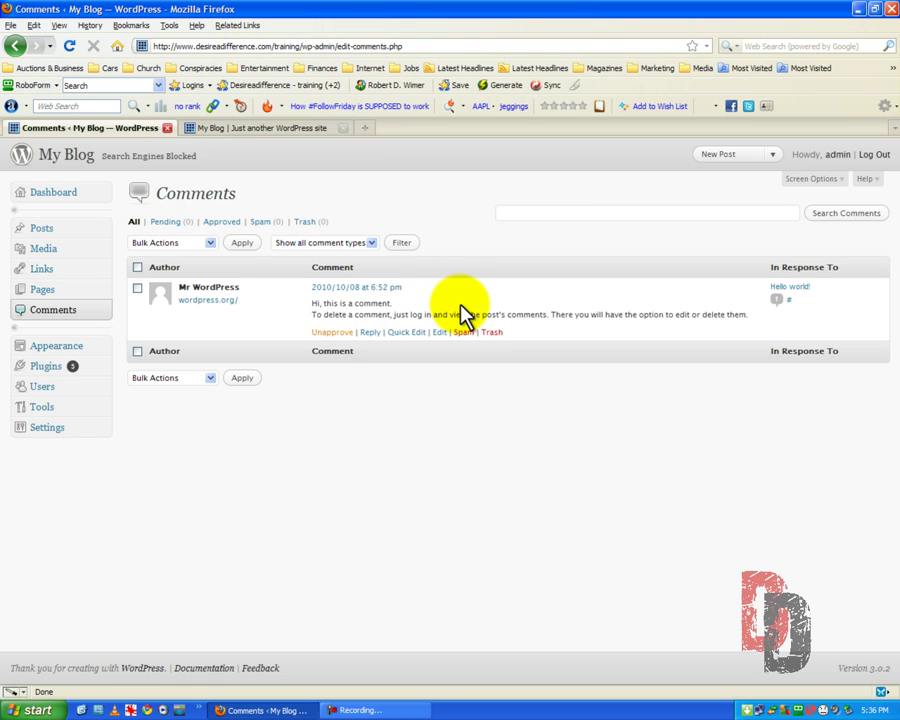
pyautogui.click(771, 155)
pyautogui.click(714, 173)
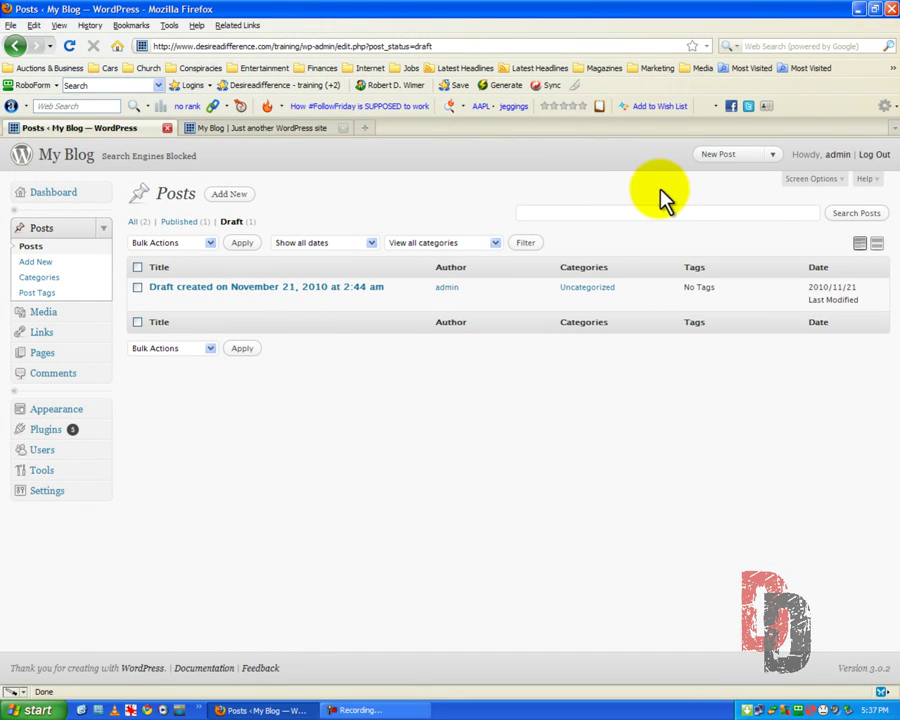
pyautogui.click(773, 156)
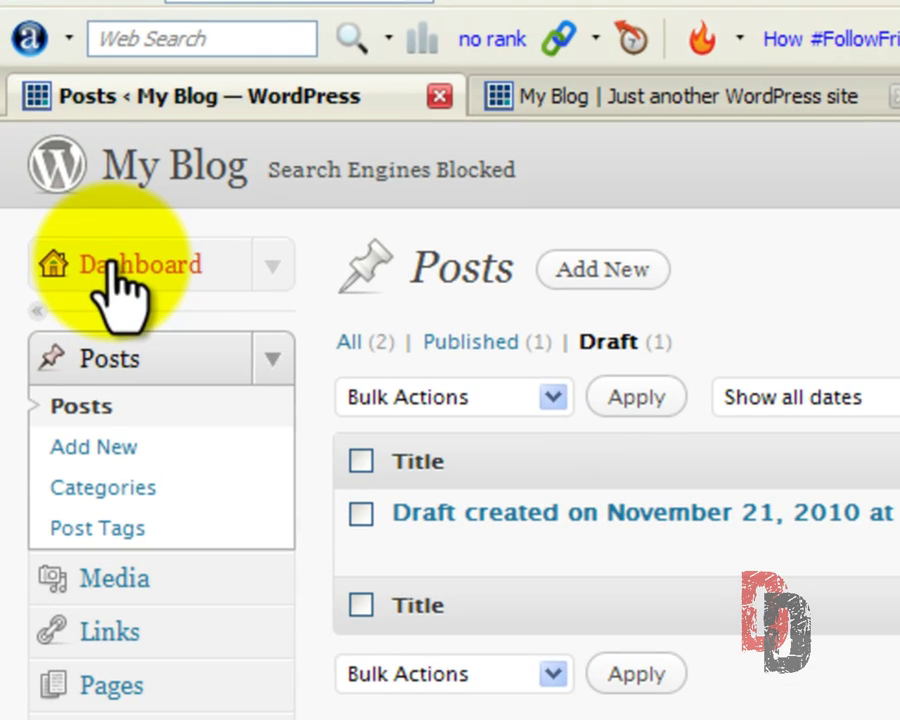
# - Return to the Dashboard to view 1 post, 1 page, 1 comment, Twenty Ten, WordPress 3.0.2
pyautogui.click(42, 194)
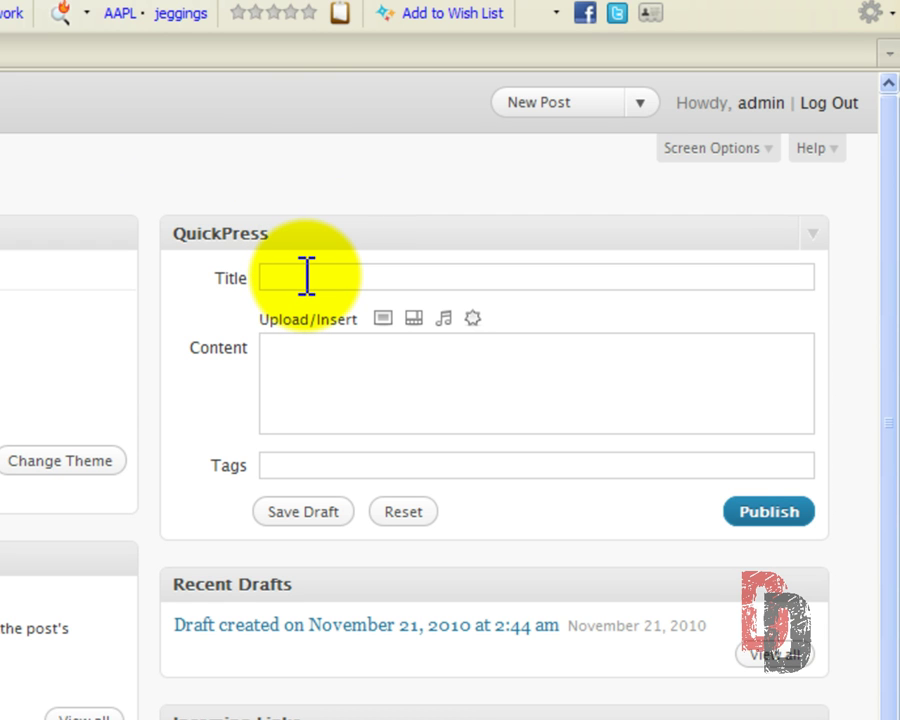
pyautogui.click(306, 278)
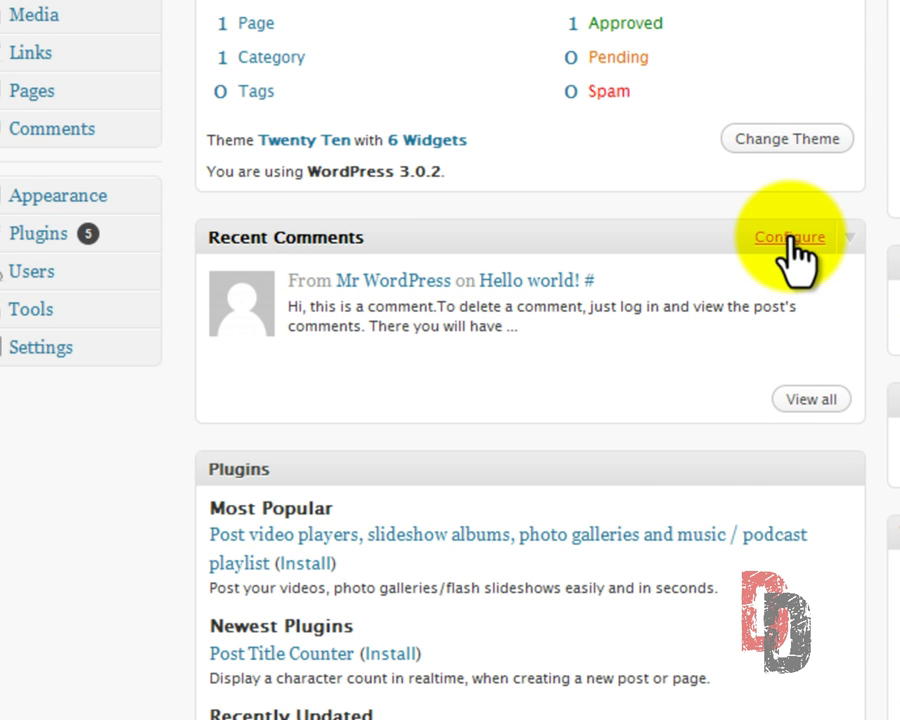
pyautogui.click(790, 240)
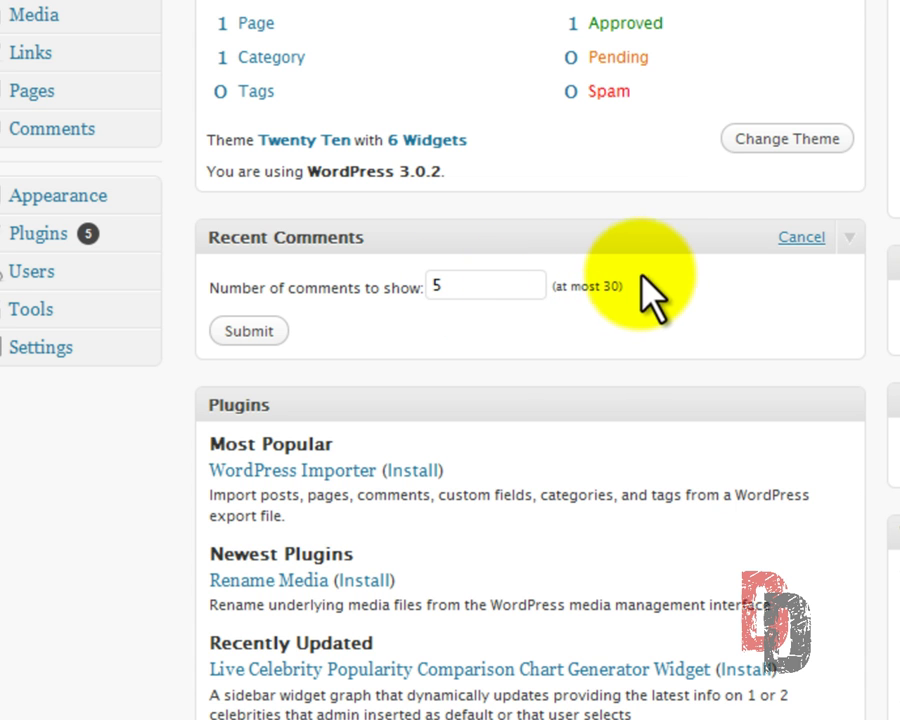
pyautogui.click(792, 237)
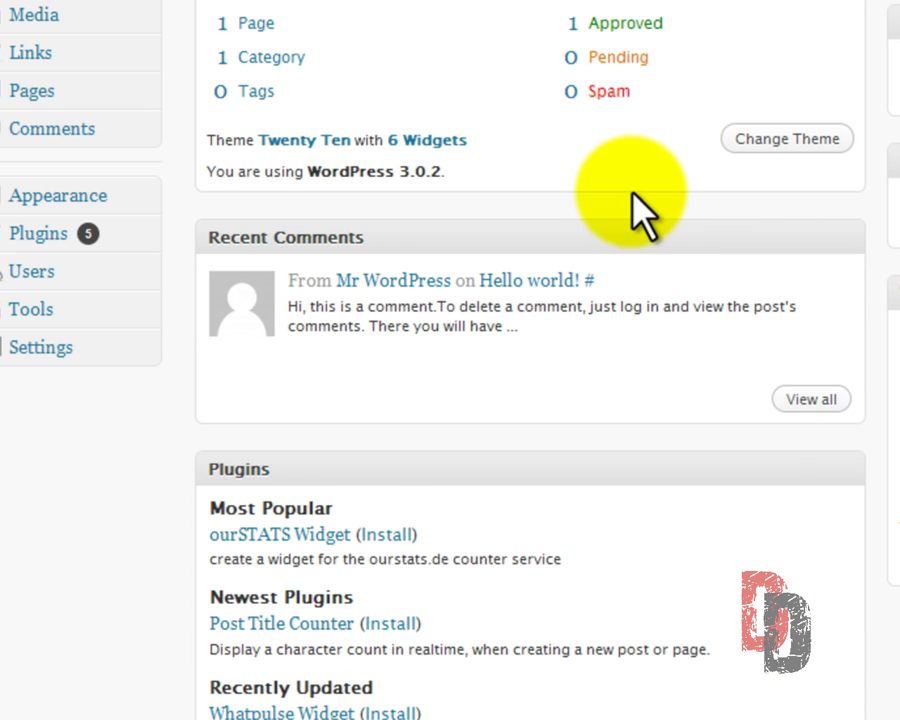
pyautogui.scroll(-5, 630, 190)
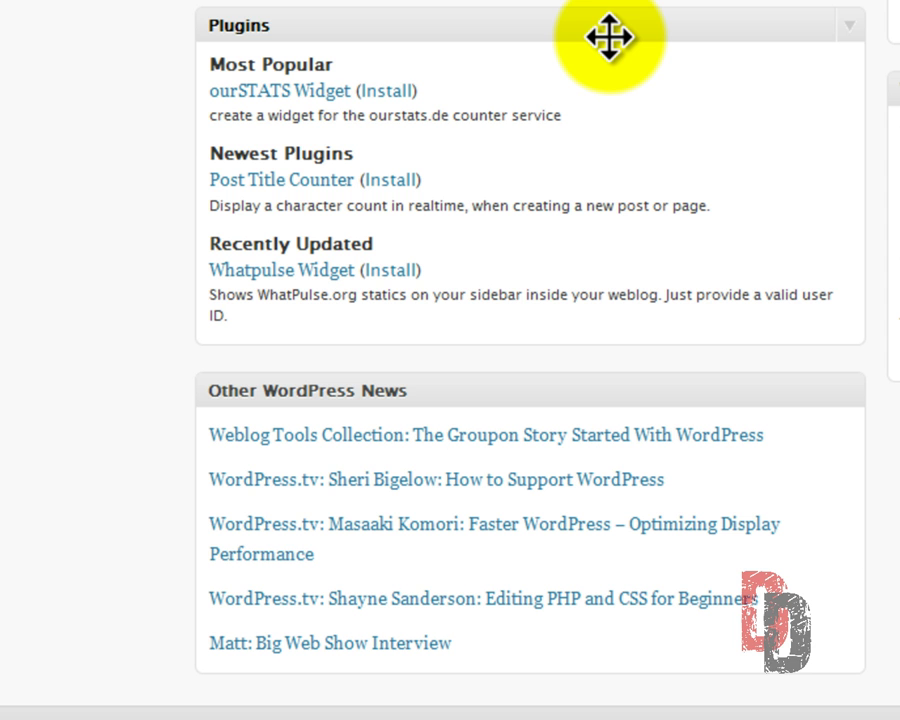
pyautogui.scroll(5, 608, 37)
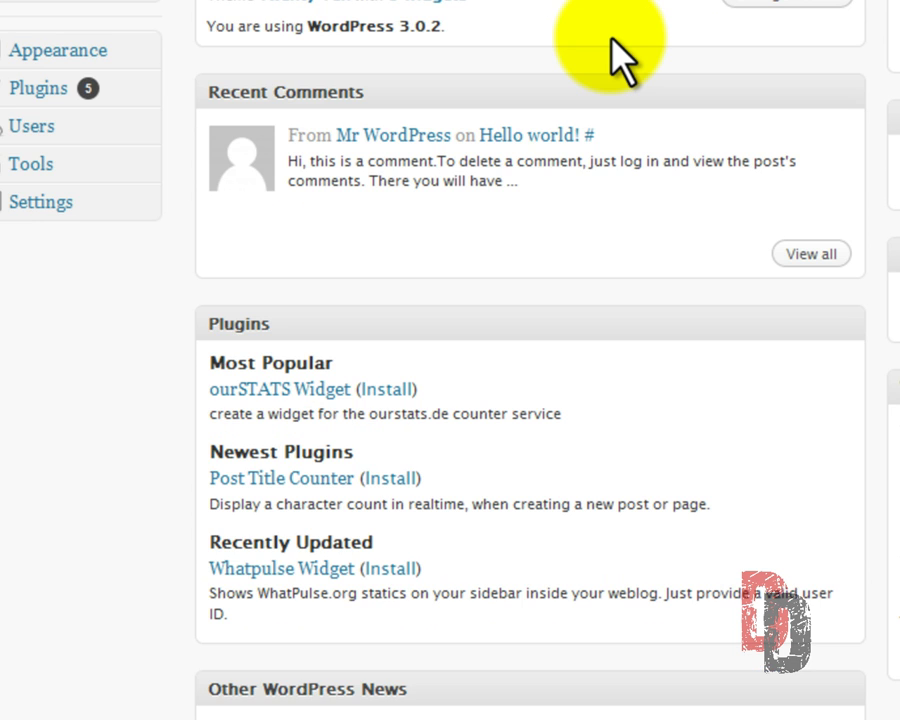
pyautogui.scroll(-5, 597, 105)
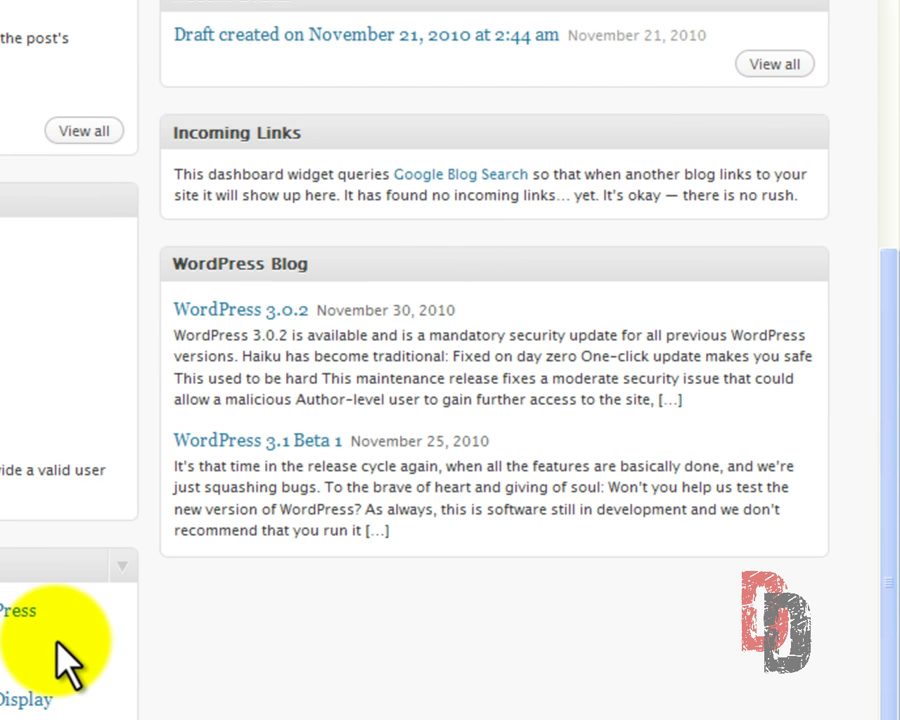
pyautogui.scroll(3, 221, 601)
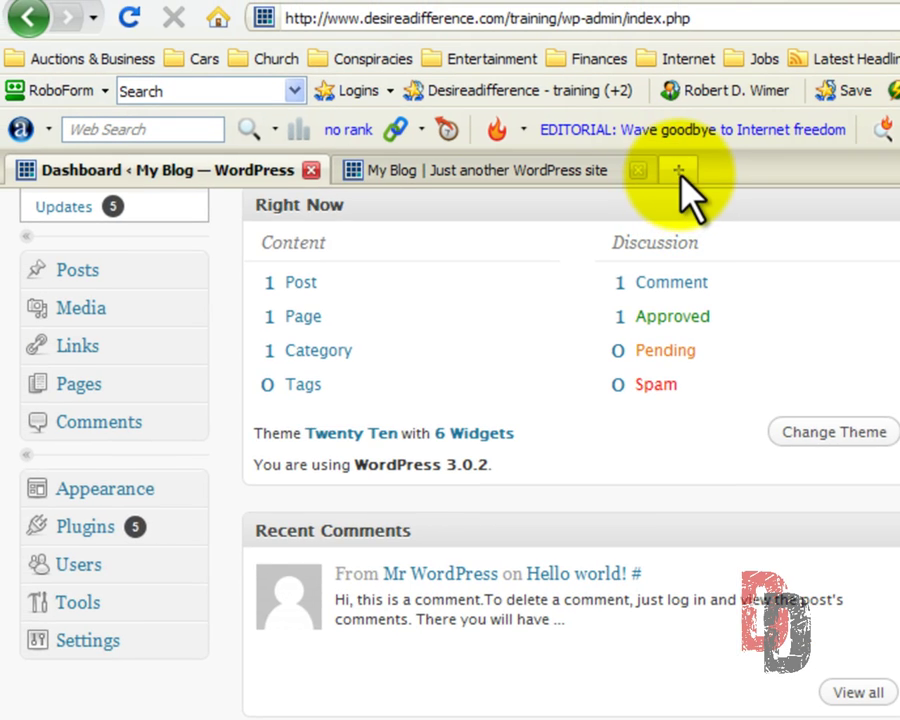
# - In a new tab, search Google for 'test' from iGoogle and filter results to Blogs
pyautogui.click(679, 172)
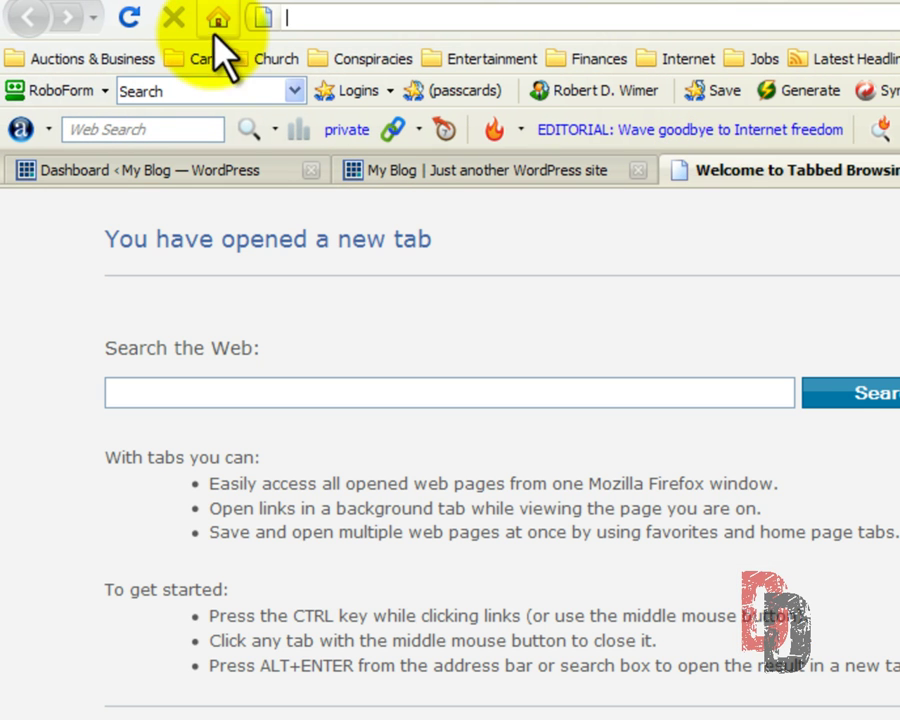
pyautogui.click(214, 22)
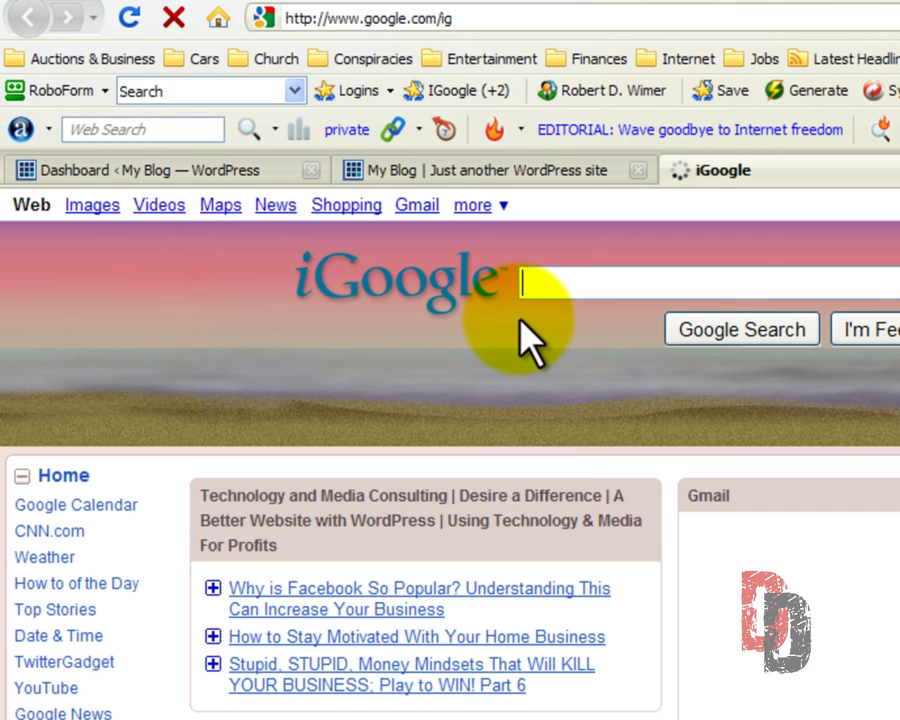
pyautogui.click(540, 286)
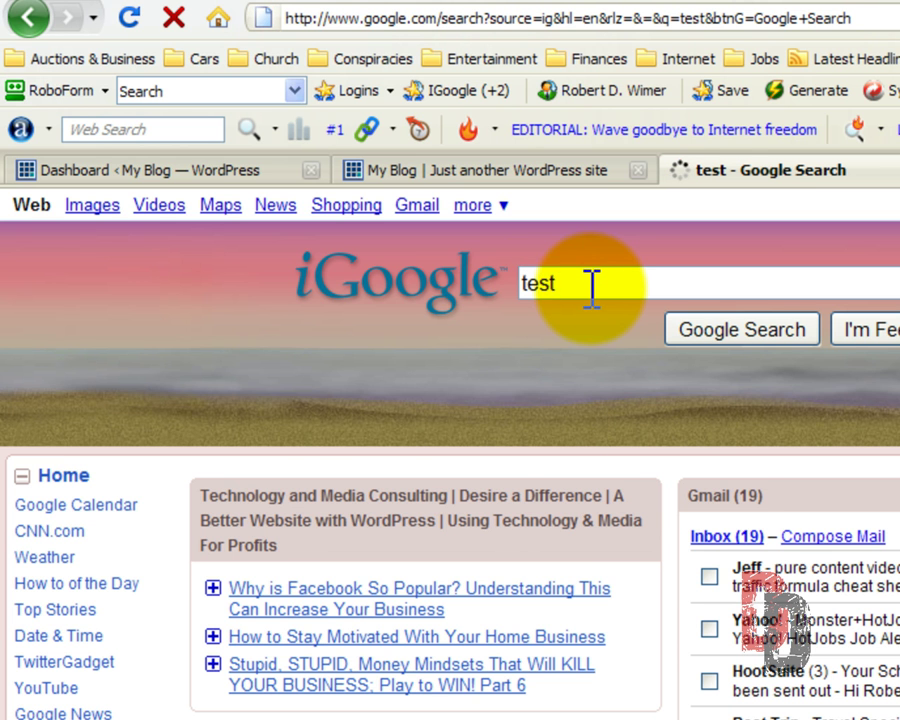
pyautogui.press('Return')
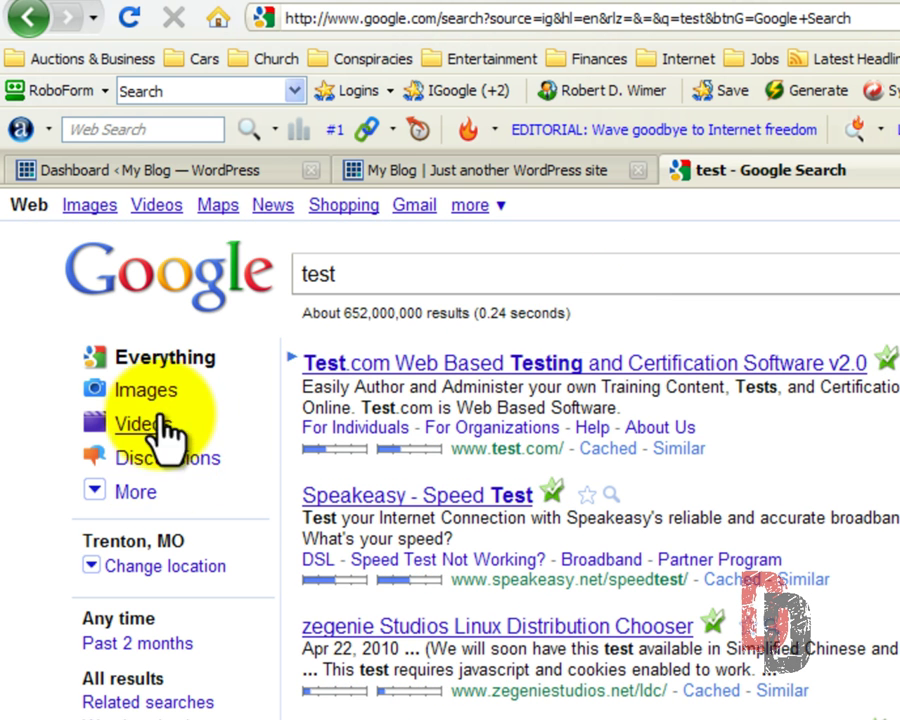
pyautogui.click(136, 490)
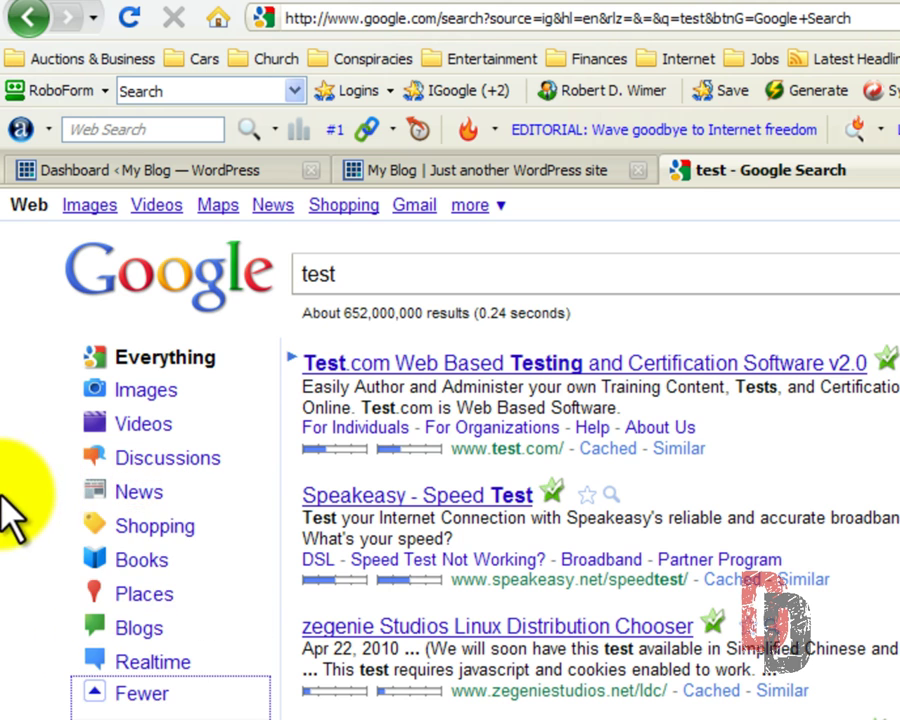
pyautogui.click(140, 628)
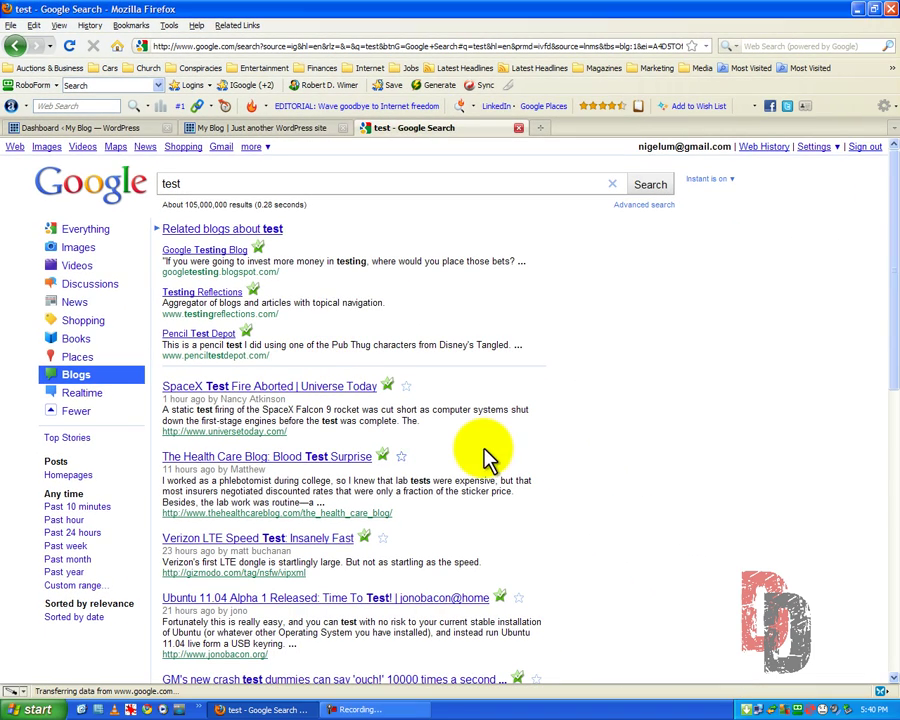
pyautogui.scroll(-3, 500, 453)
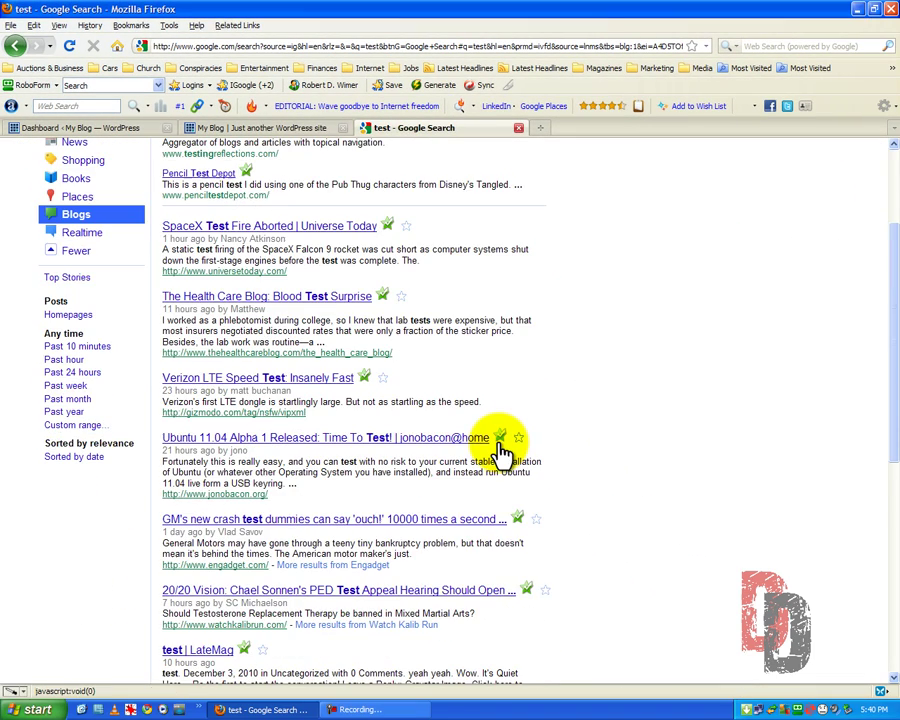
pyautogui.scroll(3, 500, 453)
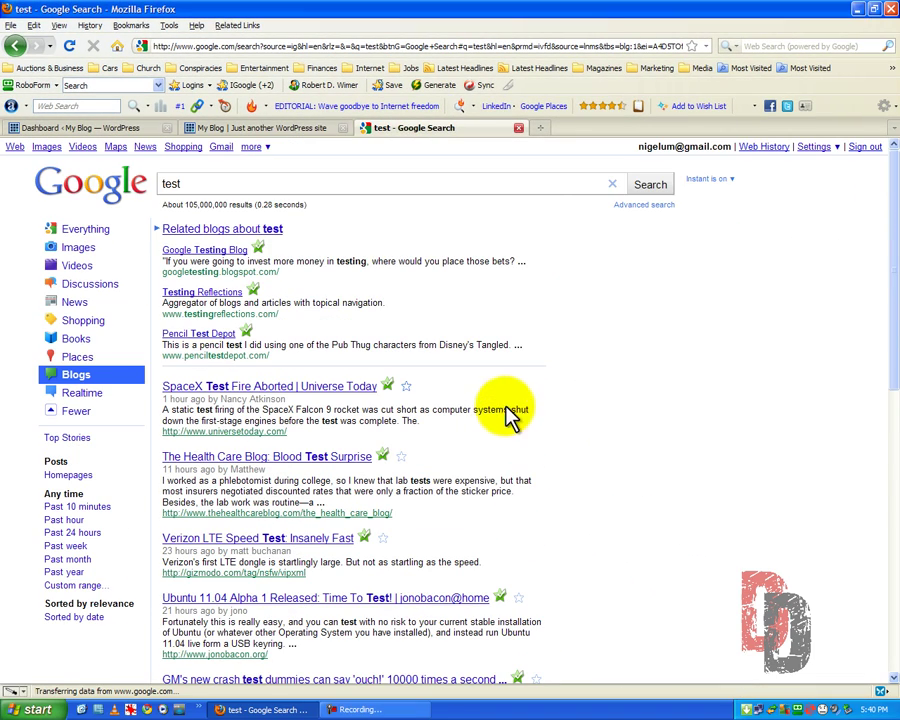
# - Close the Google tab and return to the My Blog Dashboard tab, scrolled to the top
pyautogui.click(518, 129)
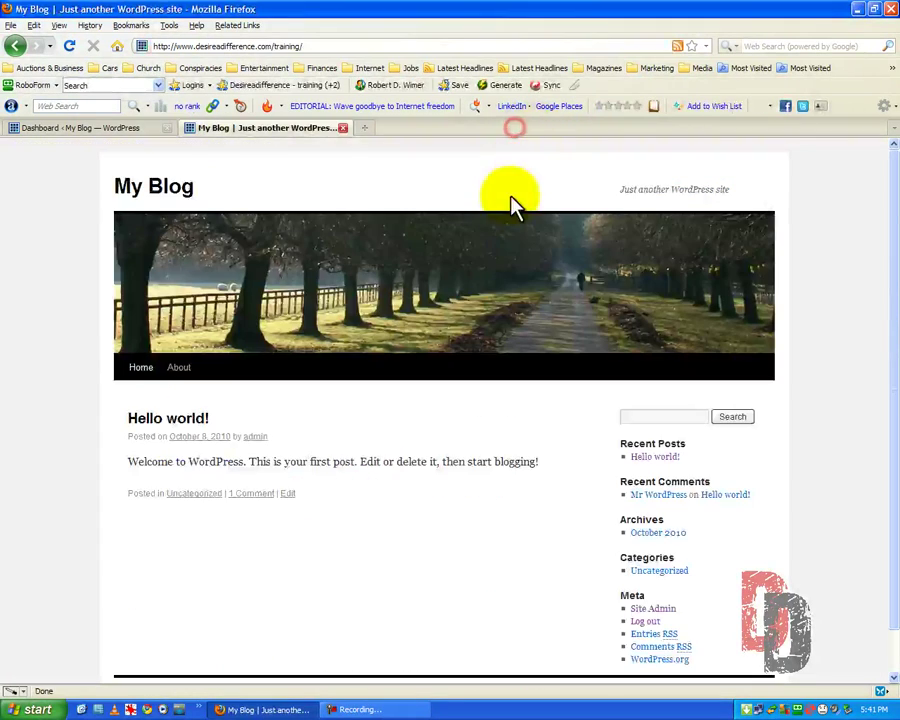
pyautogui.click(78, 128)
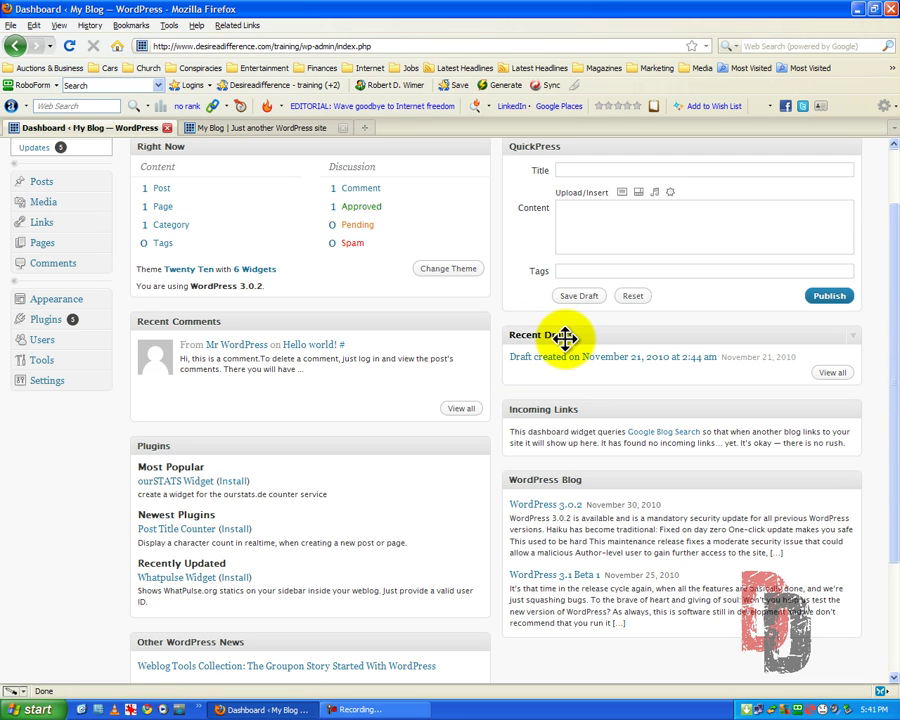
pyautogui.scroll(2, 482, 392)
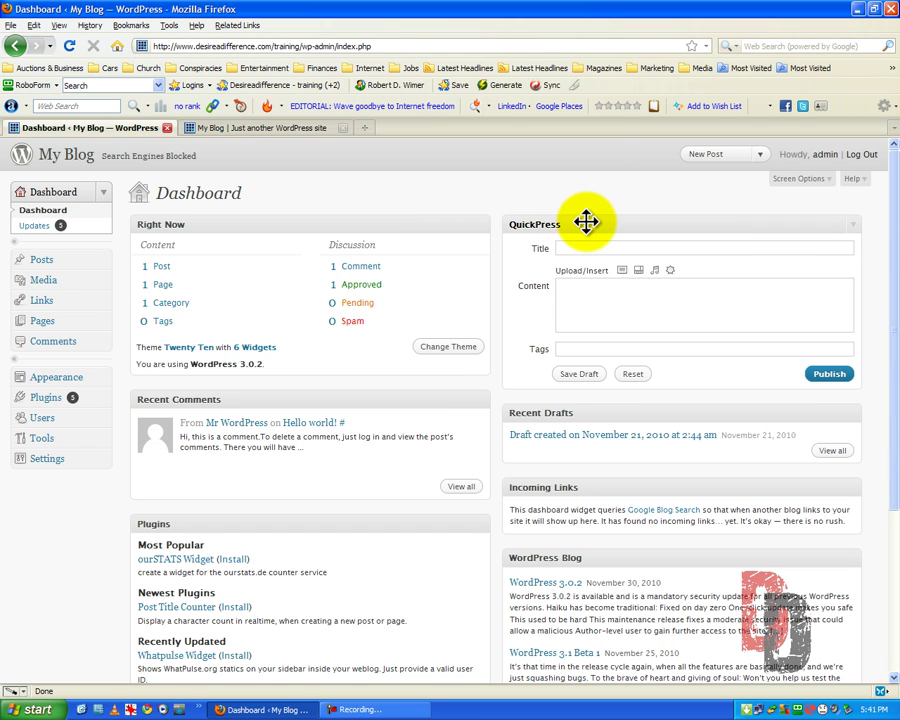
# - Move QuickPress into the left column with Recent Comments directly below it
pyautogui.moveTo(586, 222); pyautogui.dragTo(190, 423)
pyautogui.scroll(-3, 366, 403)
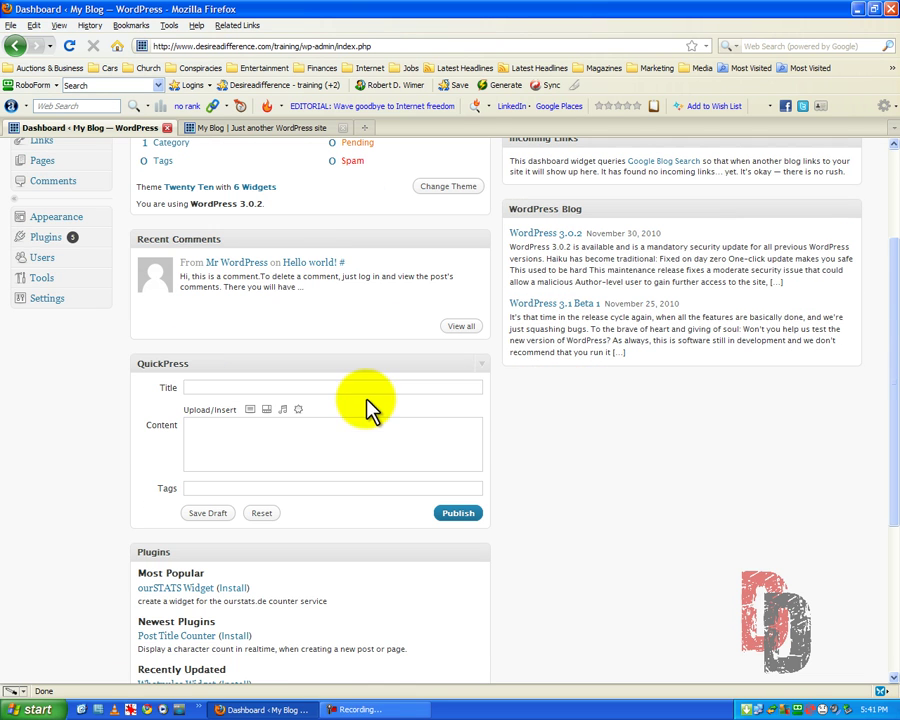
pyautogui.moveTo(320, 236); pyautogui.dragTo(325, 448)
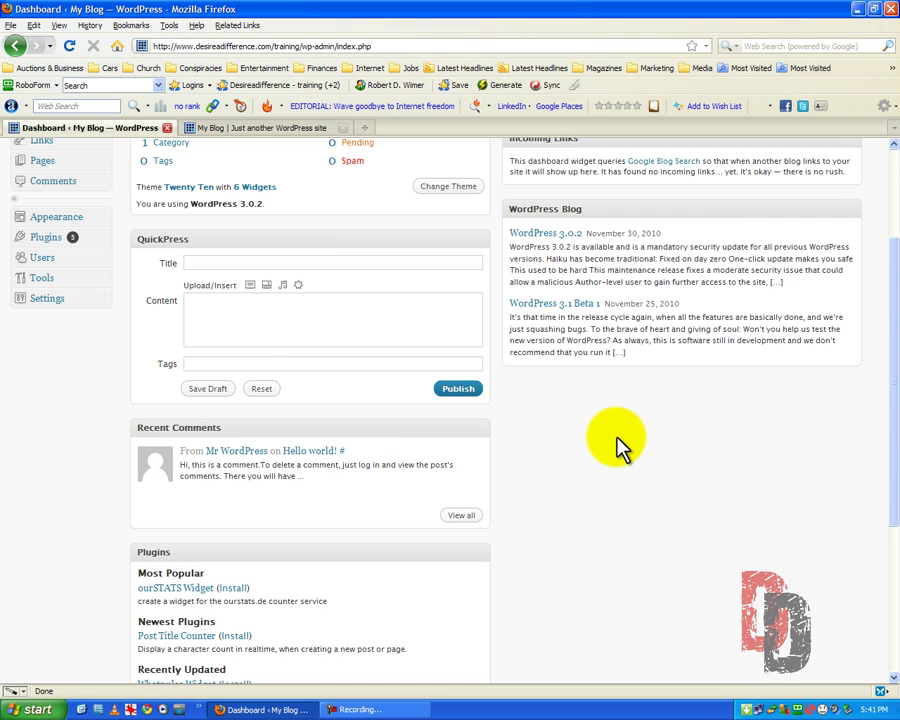
# - Drag the Plugins box to the right column beneath the WordPress Blog box
pyautogui.moveTo(365, 551); pyautogui.dragTo(732, 385)
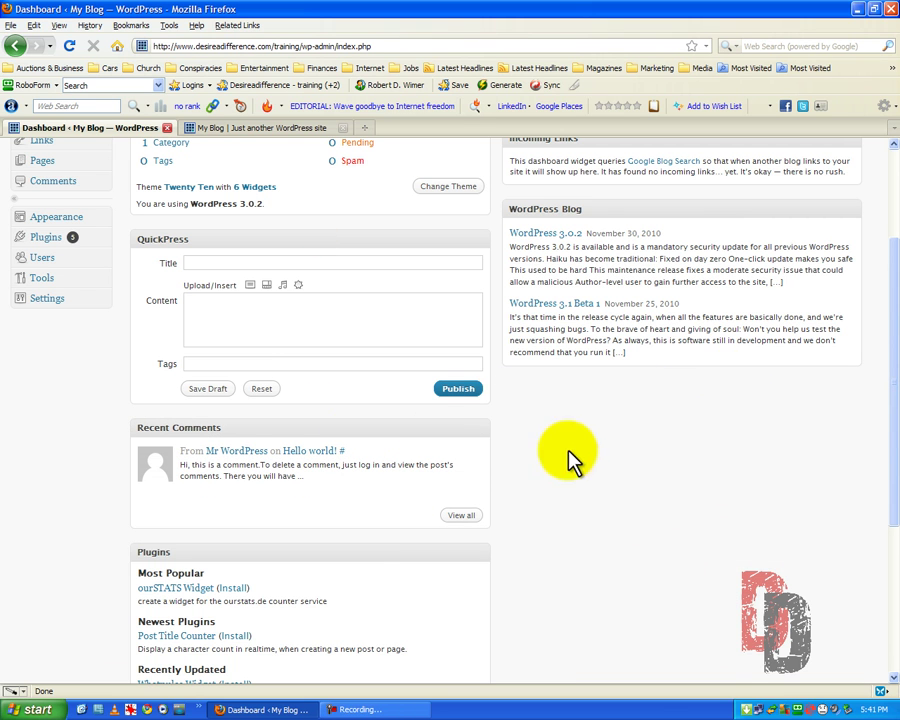
pyautogui.moveTo(348, 554); pyautogui.dragTo(719, 374)
pyautogui.scroll(3, 648, 470)
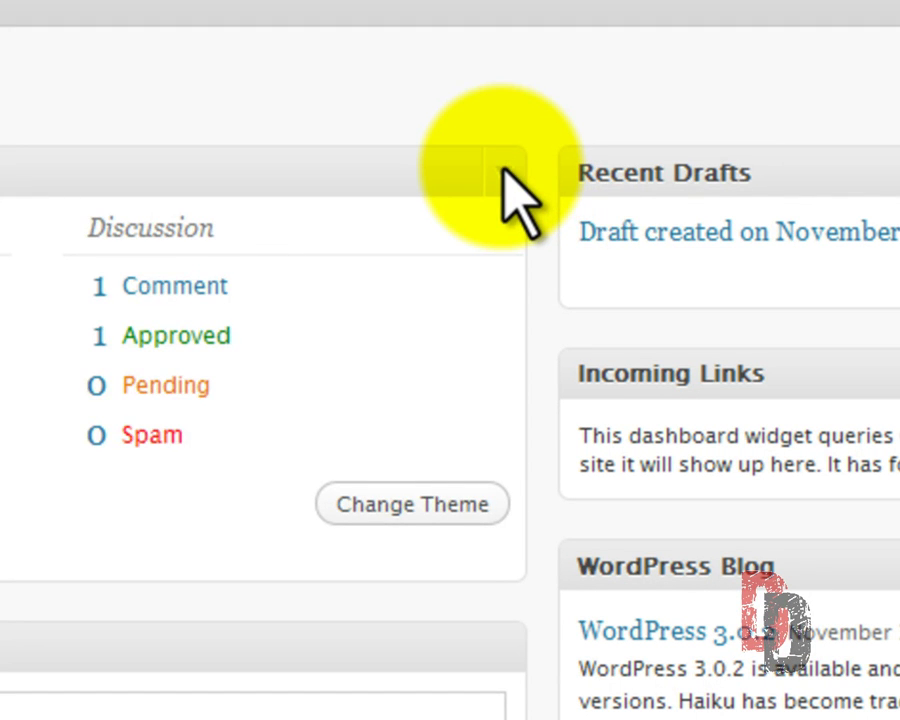
# - Collapse all eight Dashboard boxes, from Right Now through Plugins, then reopen Right Now
pyautogui.click(503, 169)
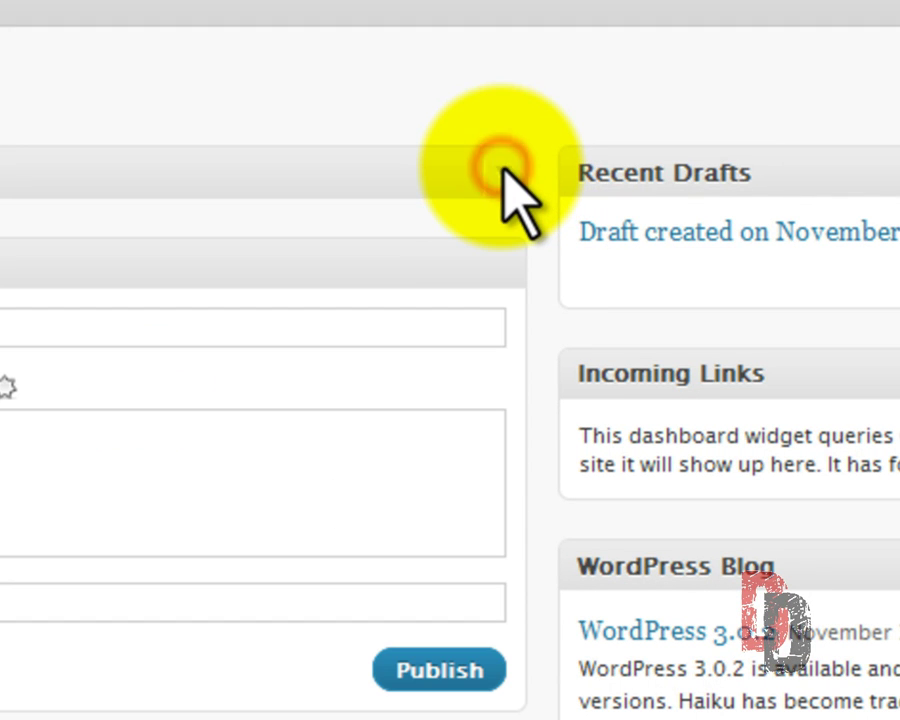
pyautogui.click(502, 262)
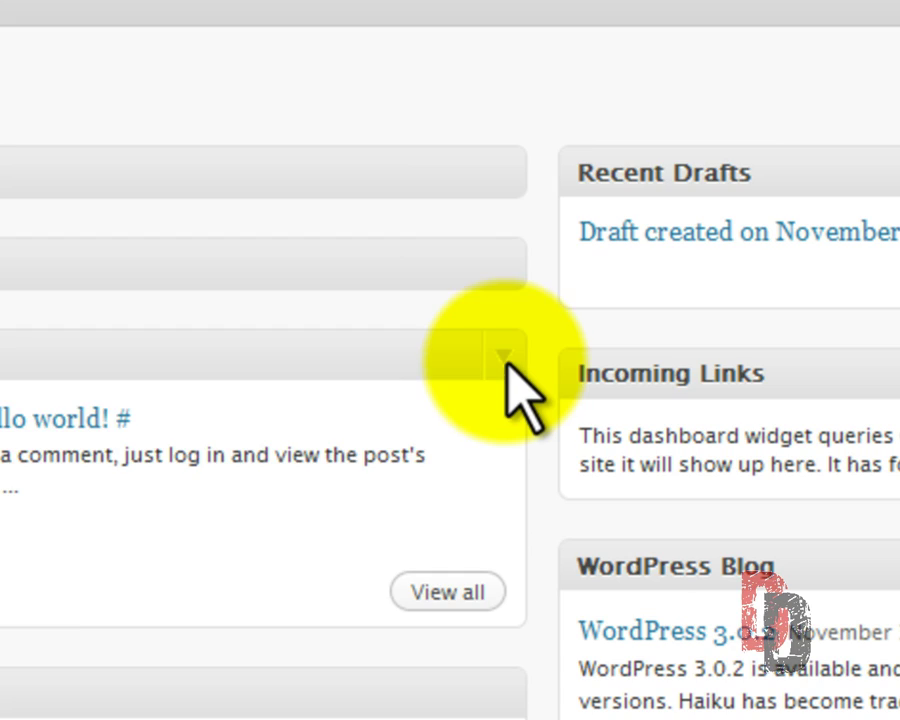
pyautogui.click(503, 360)
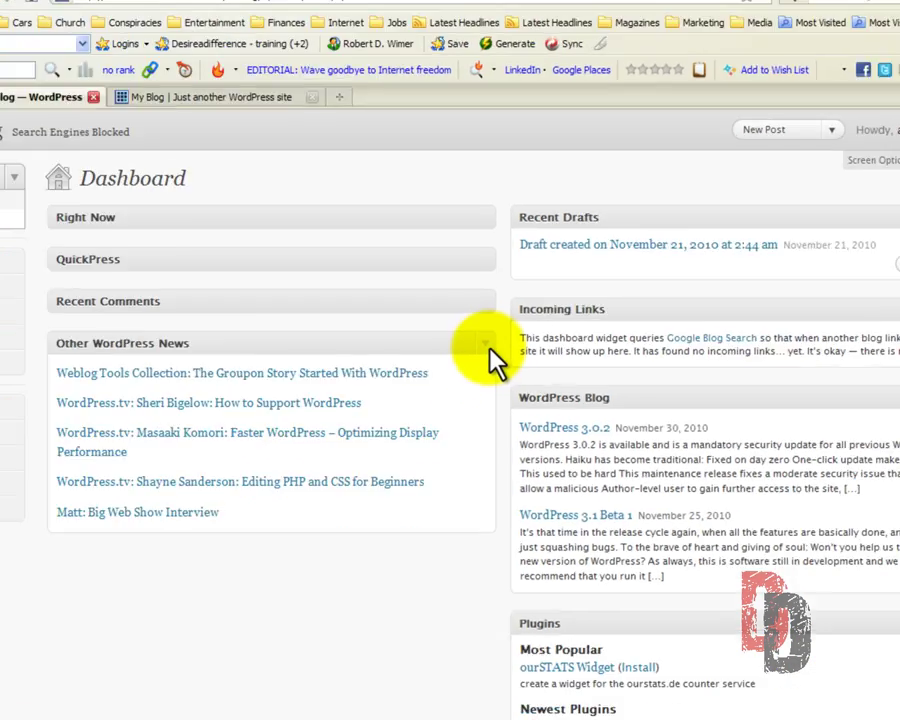
pyautogui.click(505, 450)
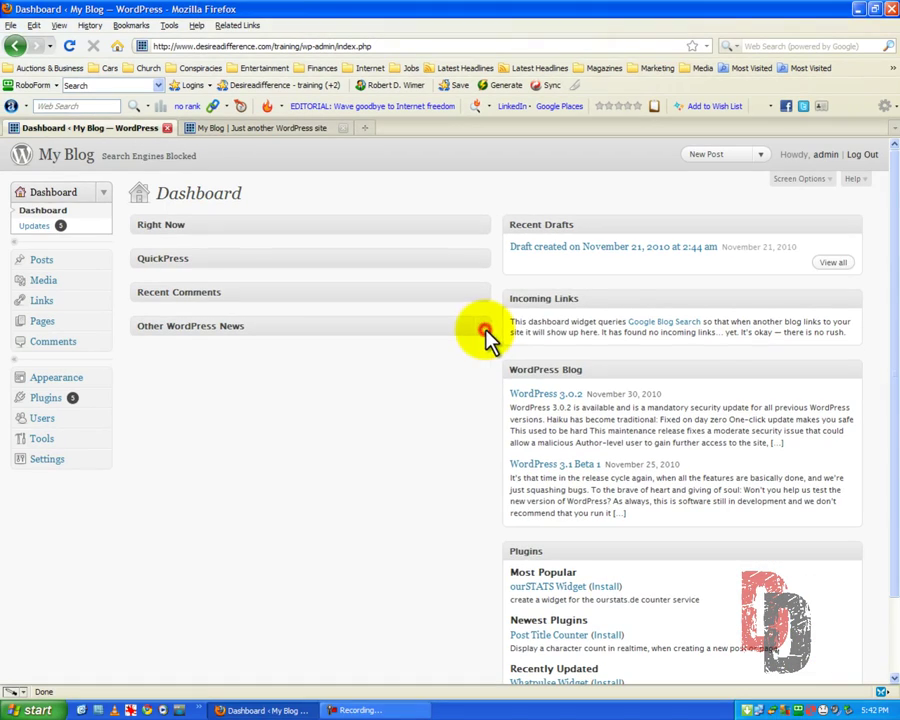
pyautogui.click(855, 224)
pyautogui.click(851, 260)
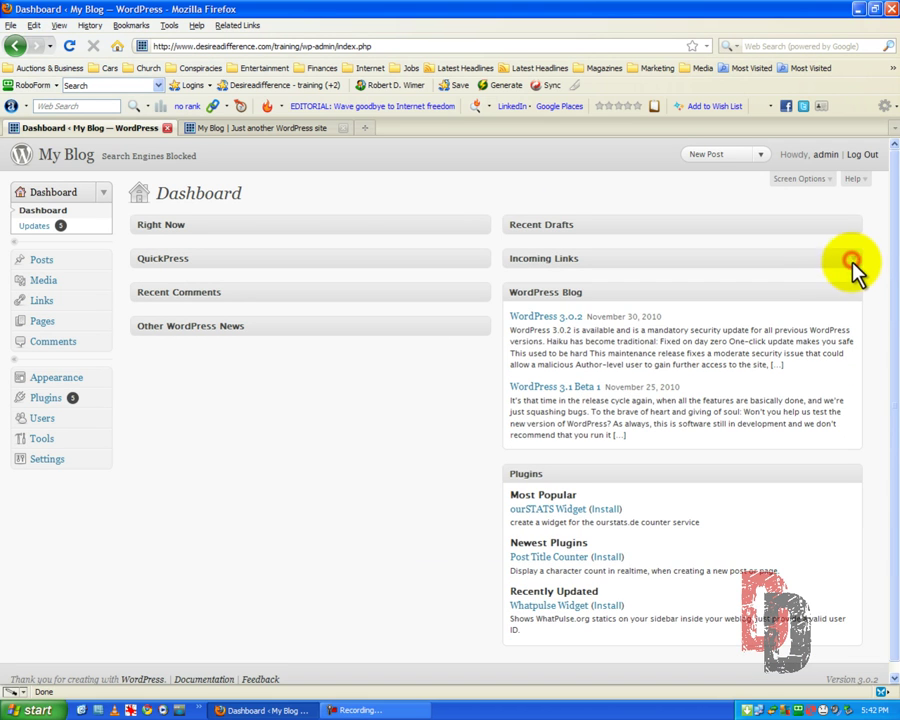
pyautogui.click(853, 294)
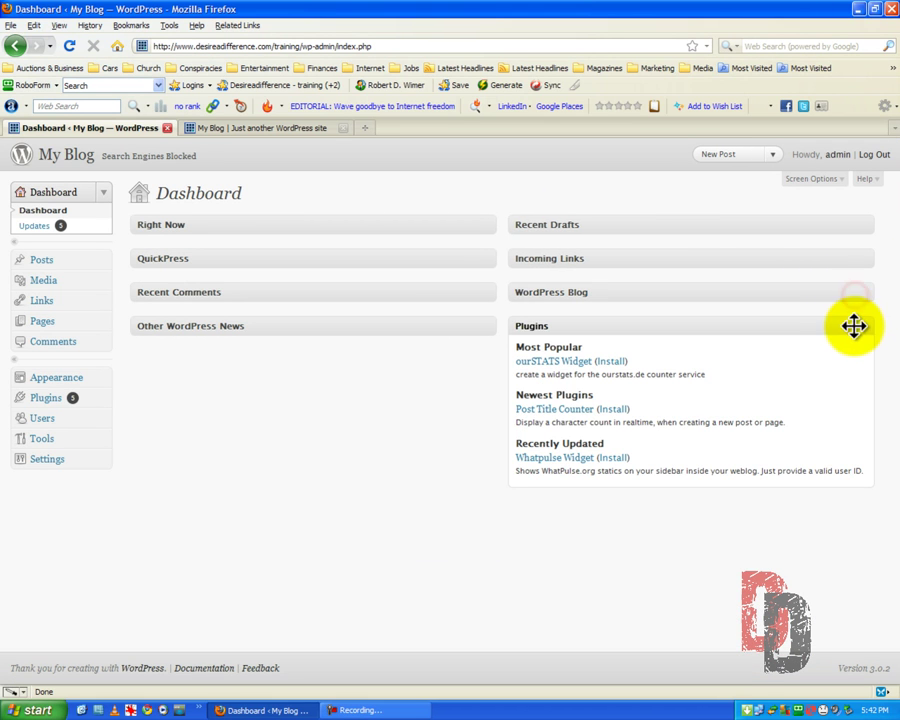
pyautogui.click(870, 328)
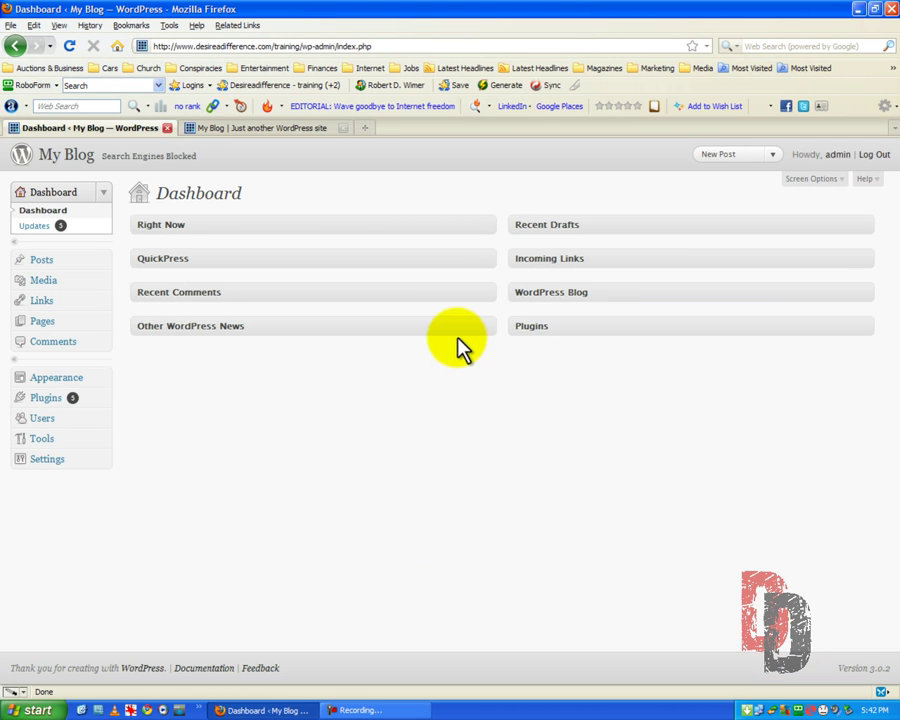
pyautogui.click(489, 224)
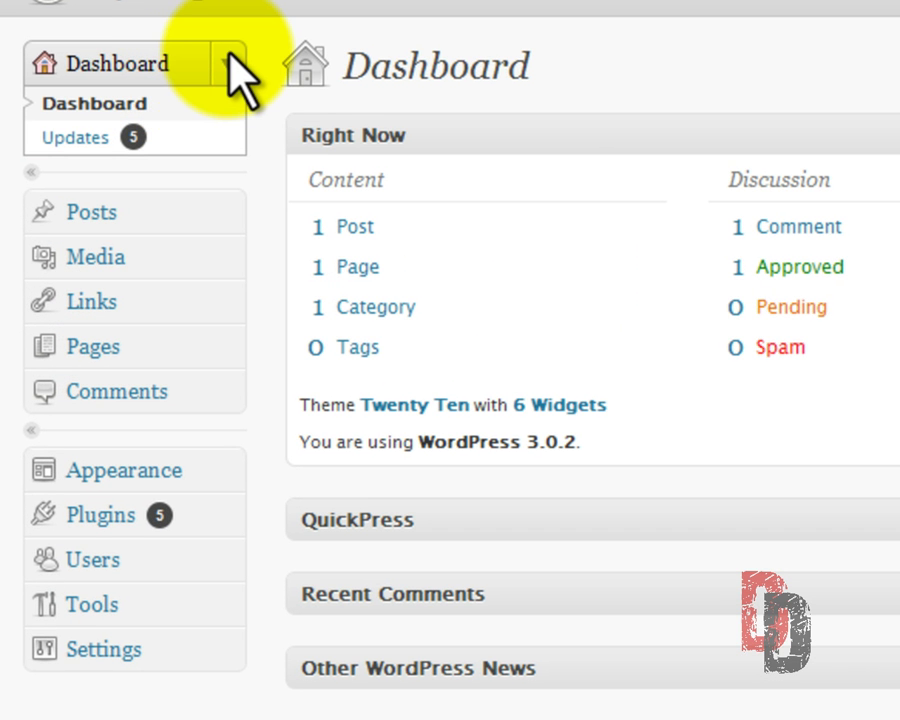
# - Browse the Posts, Links, Media Library and Pages lists, then go back to the Dashboard overview
pyautogui.click(77, 218)
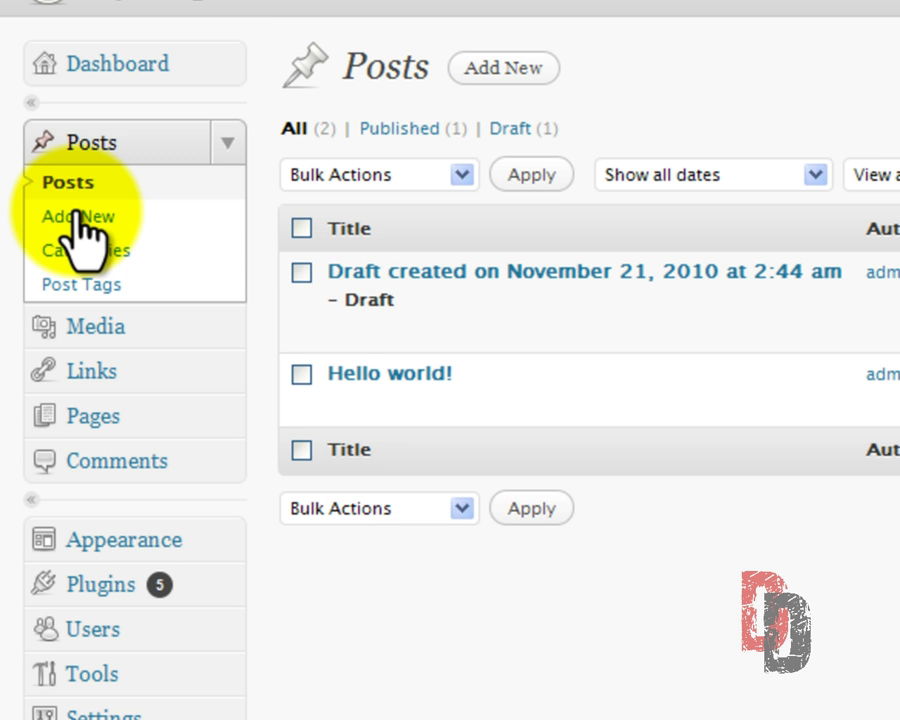
pyautogui.click(228, 142)
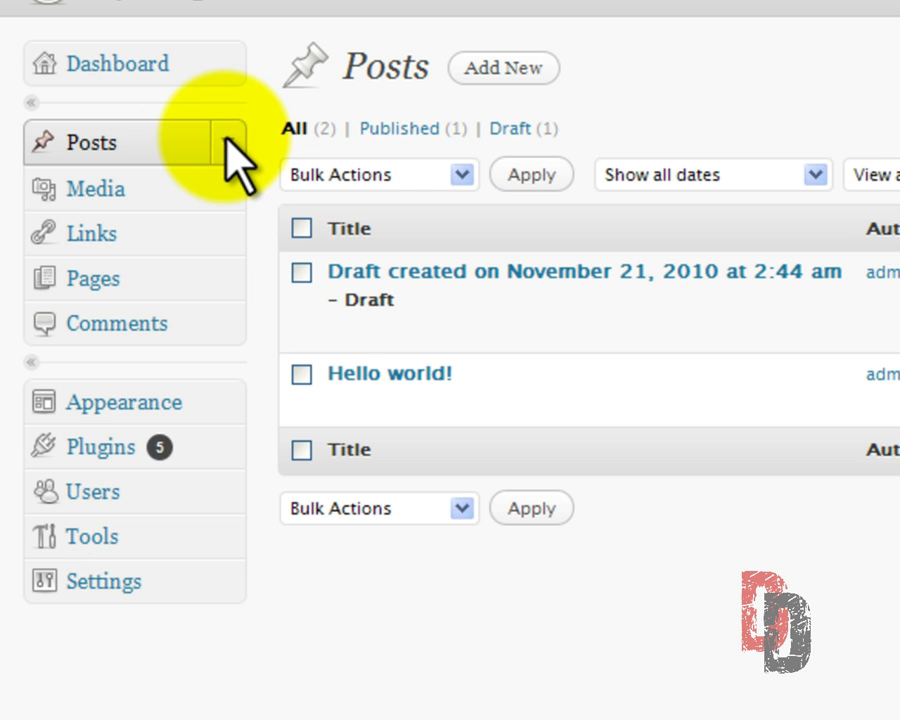
pyautogui.click(228, 142)
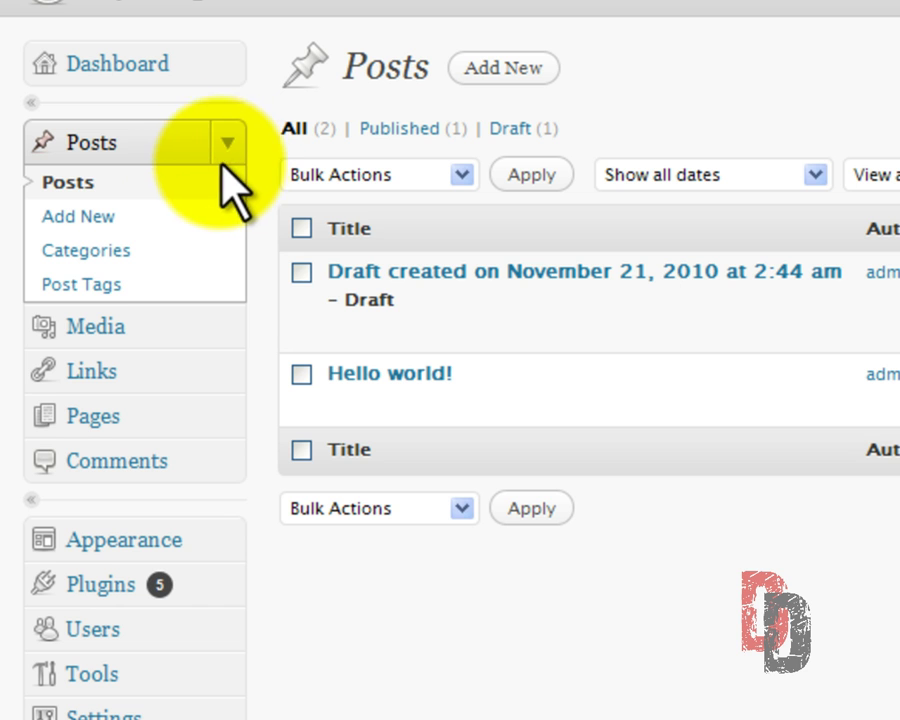
pyautogui.click(88, 372)
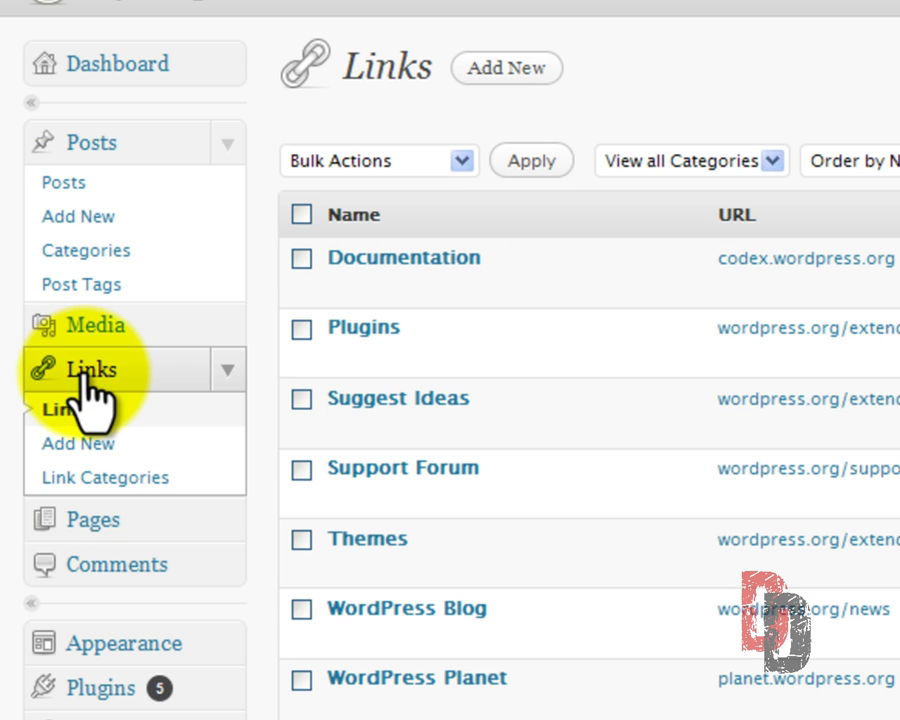
pyautogui.click(90, 330)
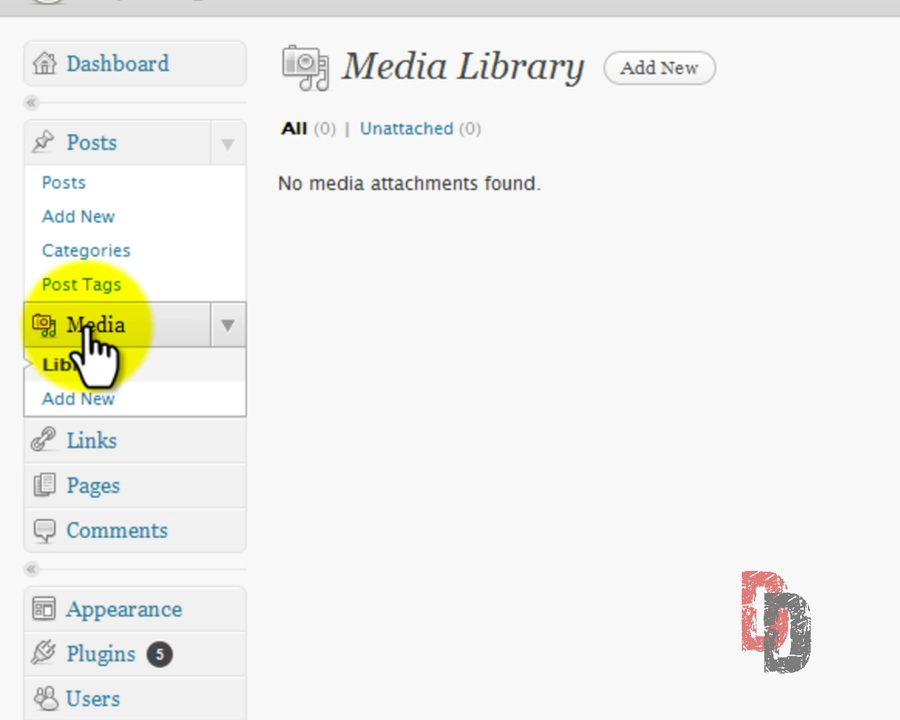
pyautogui.click(95, 485)
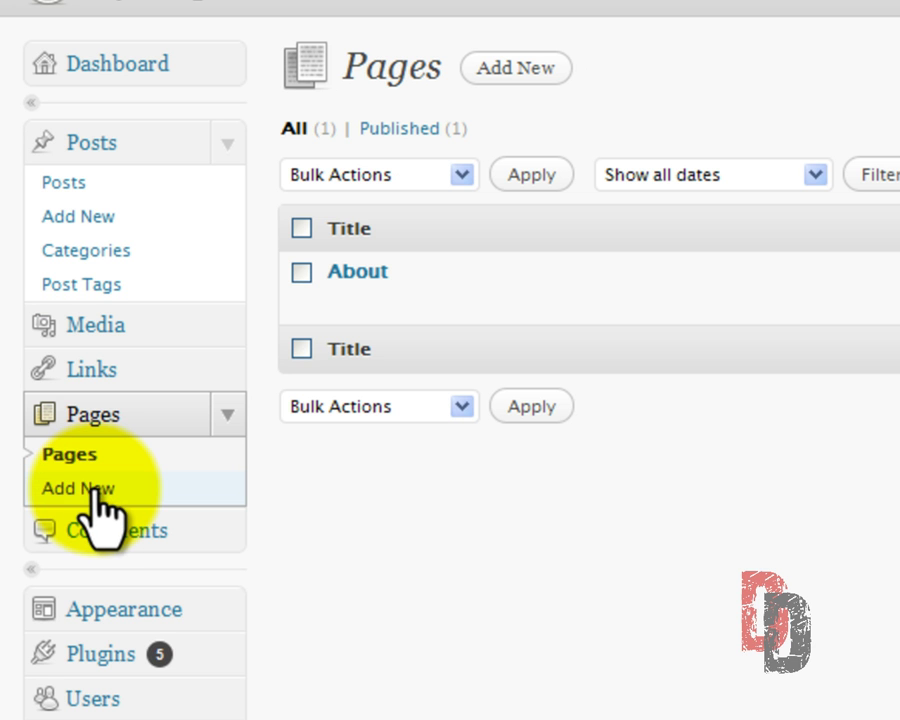
pyautogui.click(88, 64)
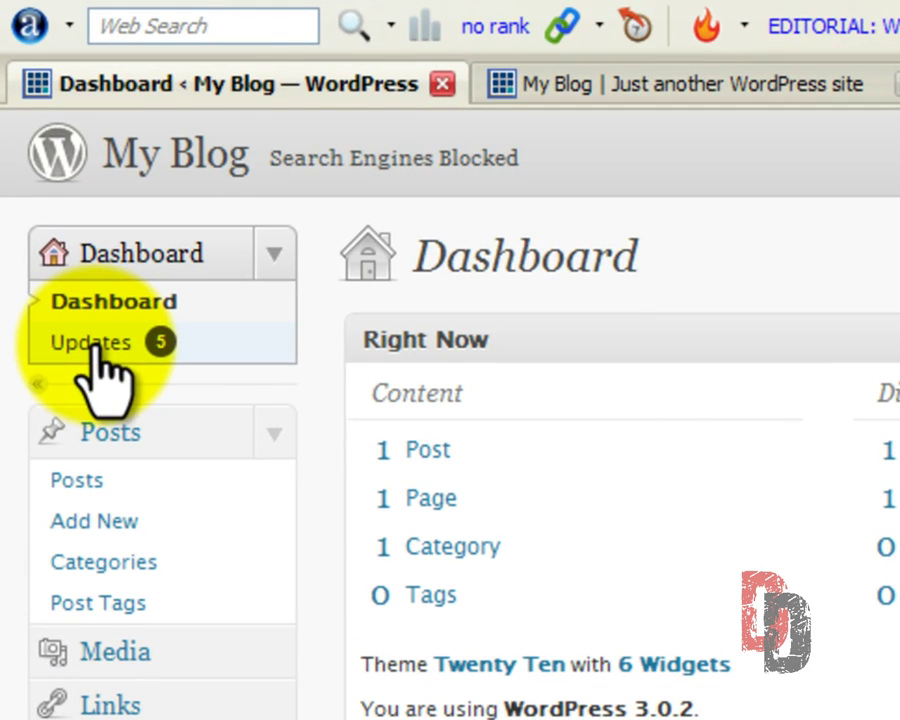
# - Go to the WordPress Updates page and scroll to the Plugins list
pyautogui.click(90, 345)
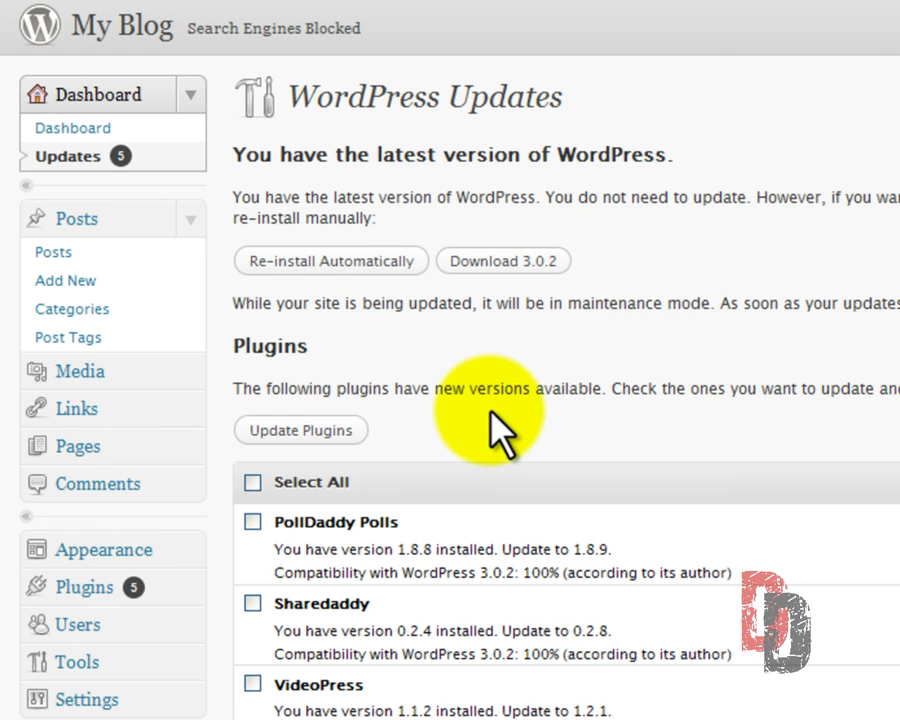
pyautogui.scroll(-3, 488, 415)
pyautogui.scroll(-4, 405, 420)
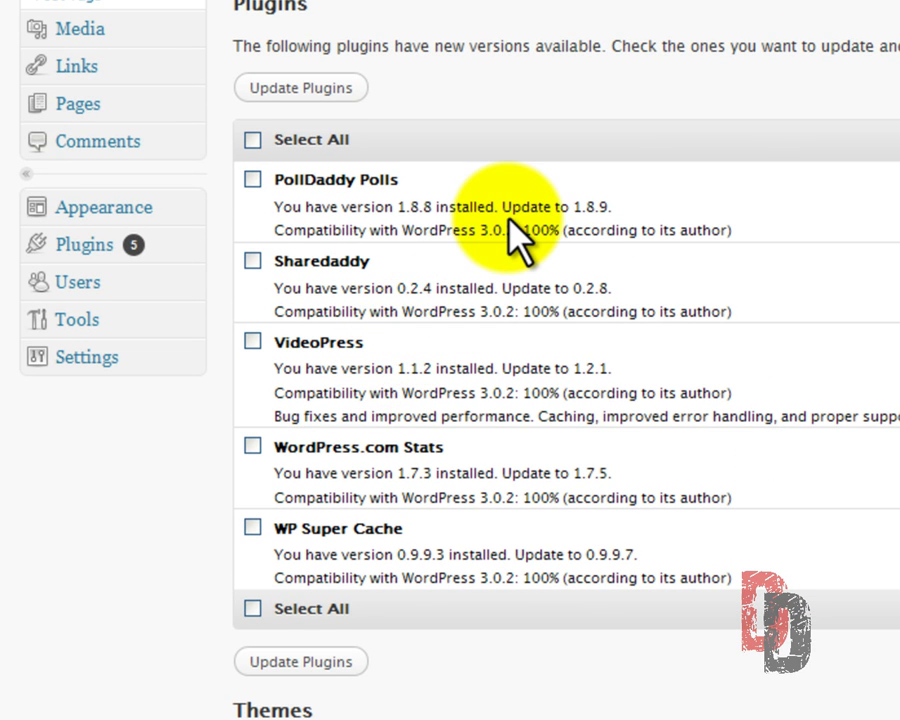
pyautogui.scroll(3, 510, 220)
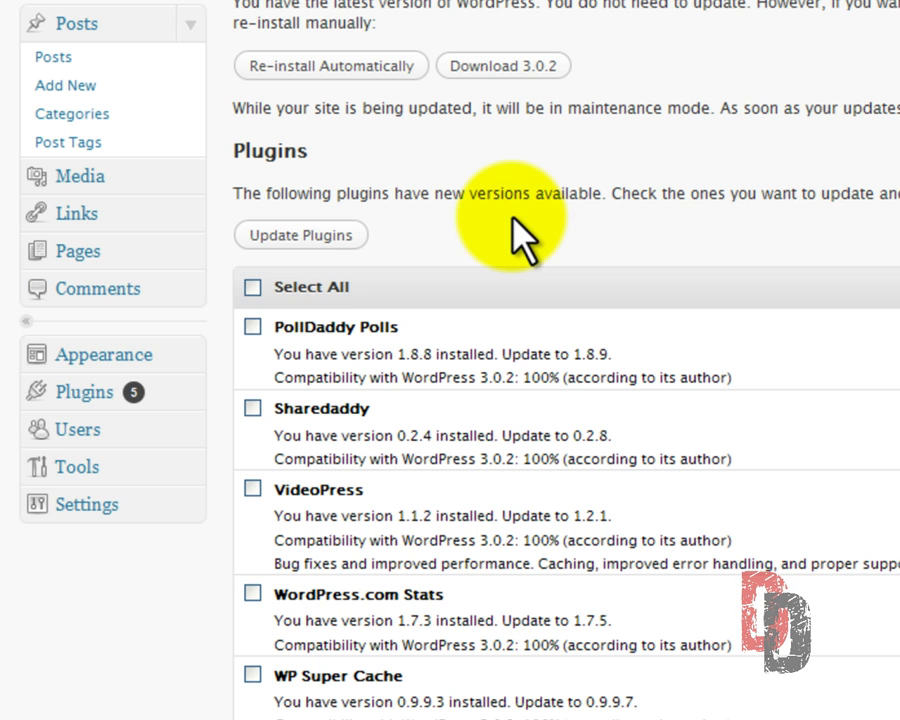
# - Try the individual plugin checkboxes, then mark all five outdated plugins for updating
pyautogui.click(252, 287)
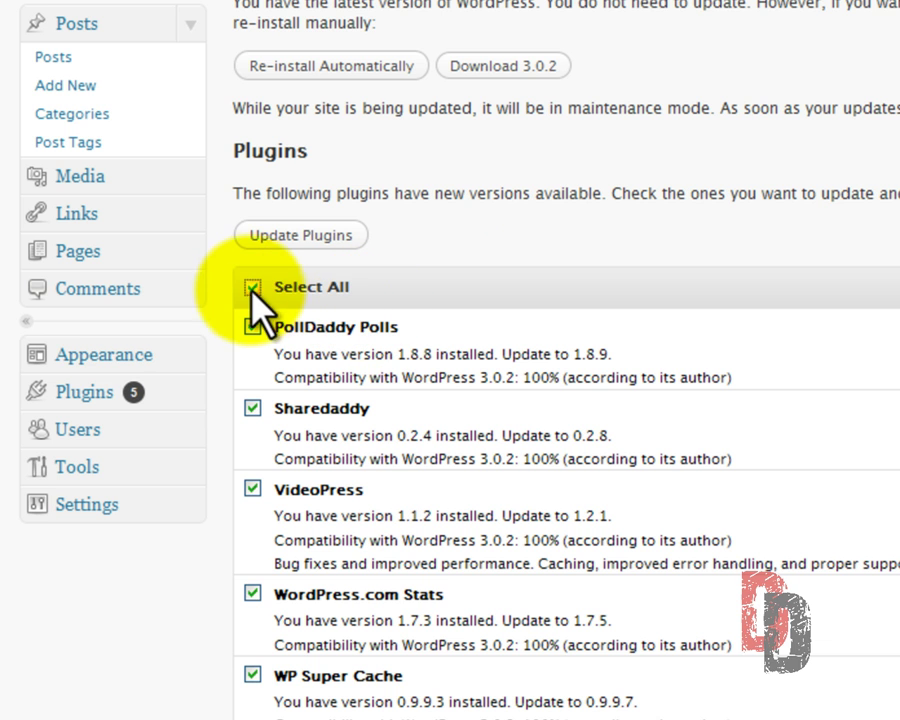
pyautogui.click(252, 287)
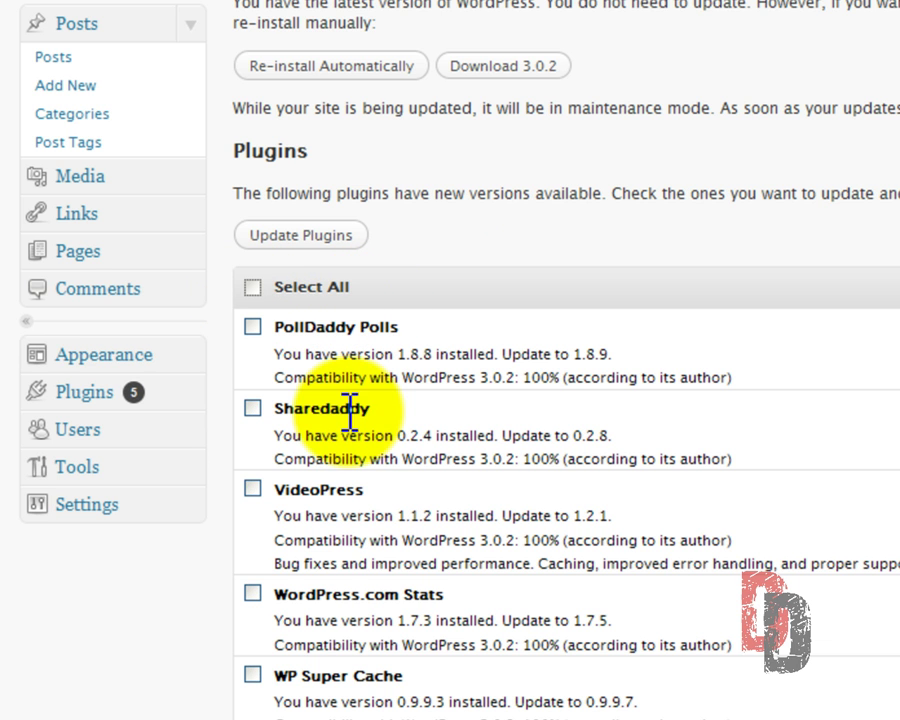
pyautogui.click(252, 488)
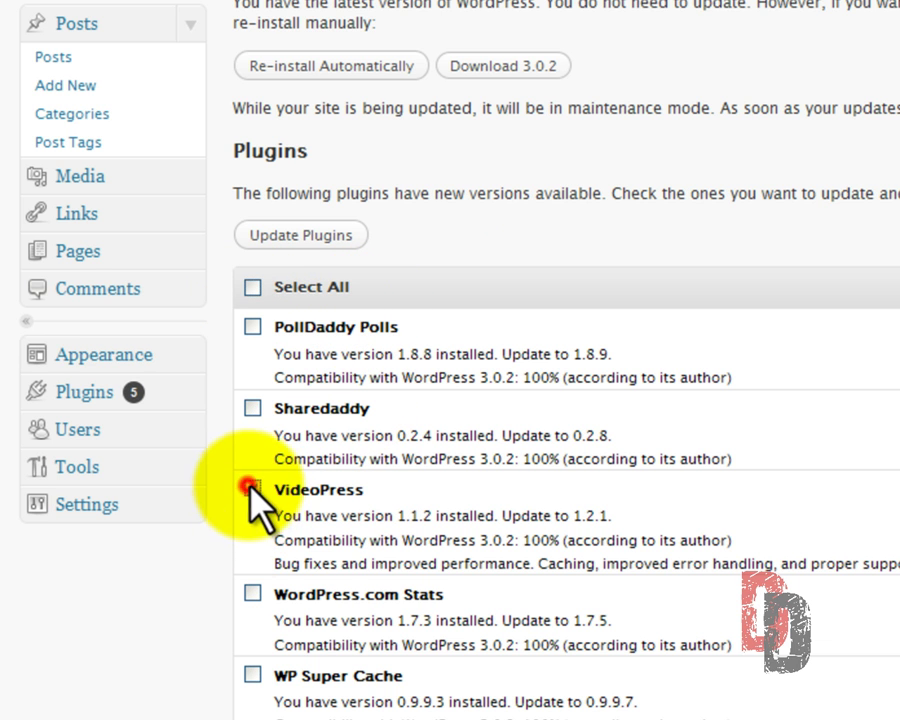
pyautogui.click(253, 327)
pyautogui.click(249, 327)
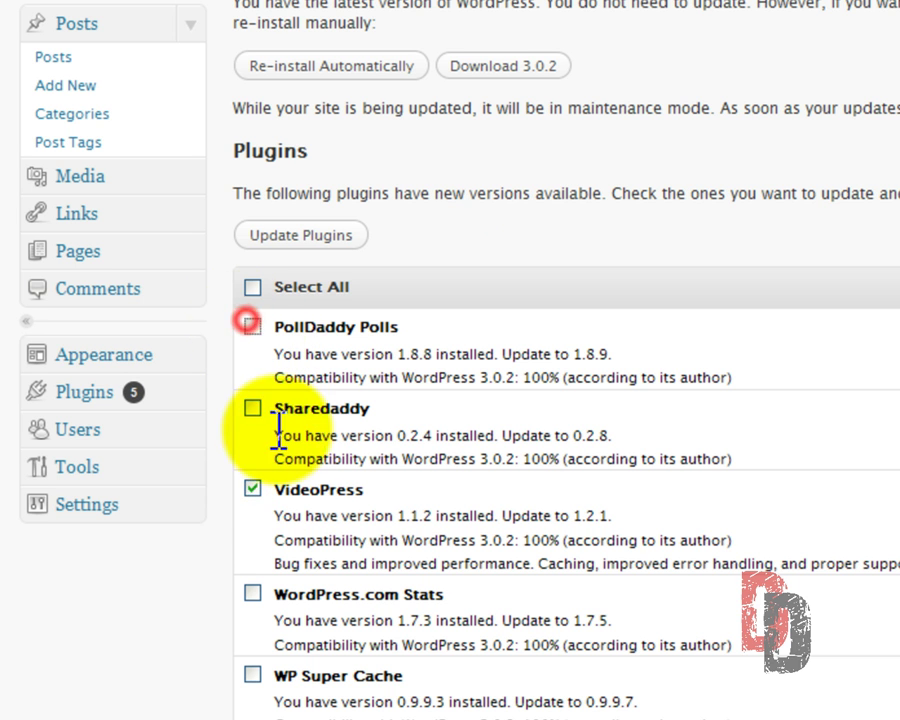
pyautogui.click(252, 488)
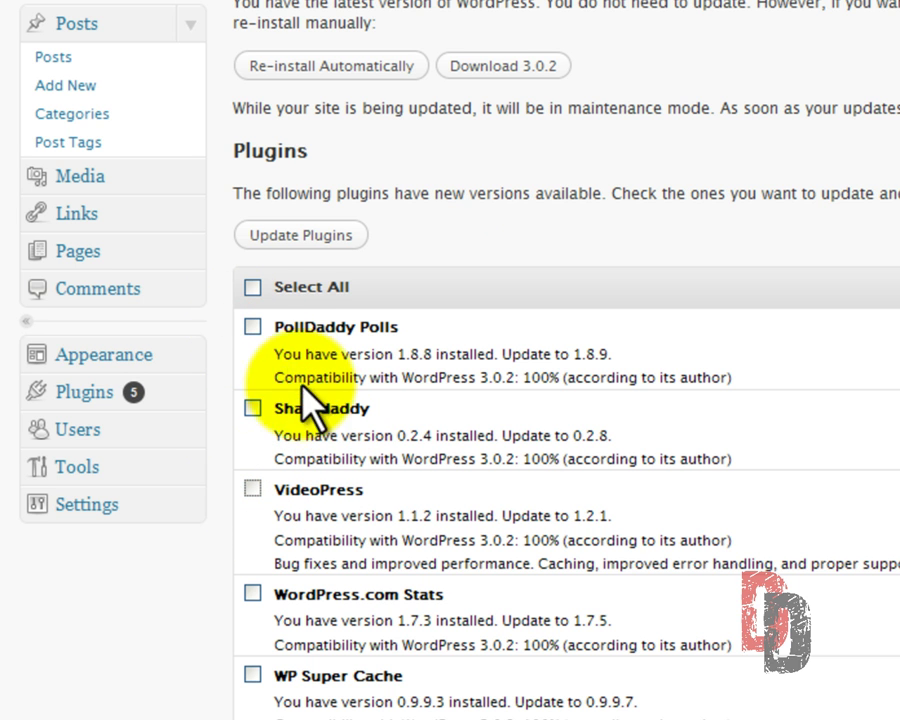
pyautogui.click(252, 287)
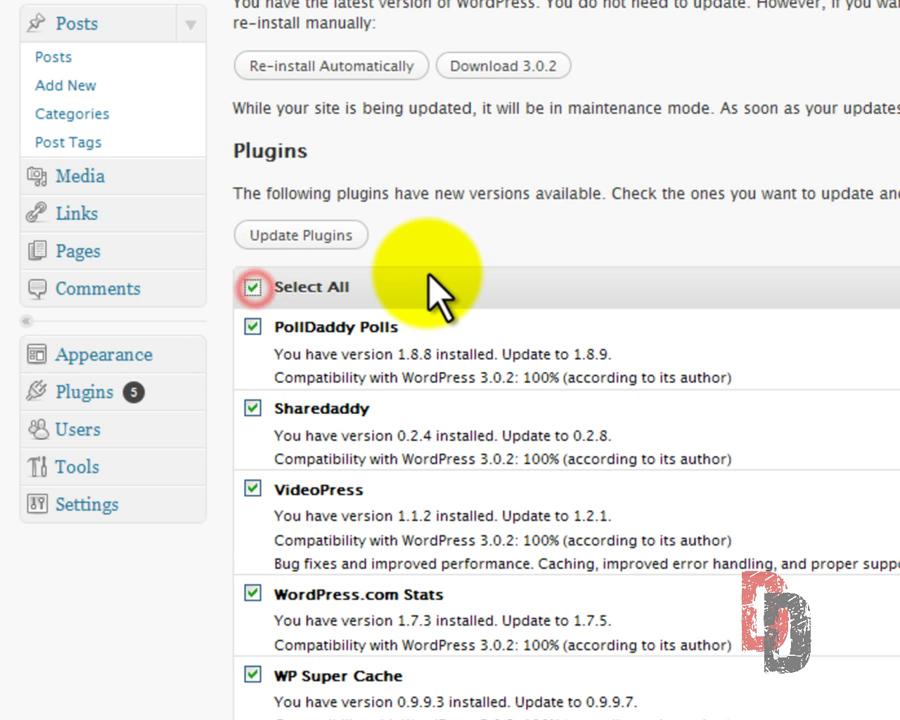
# - Update the five selected plugins, then return via the Updates page to the Dashboard
pyautogui.click(303, 236)
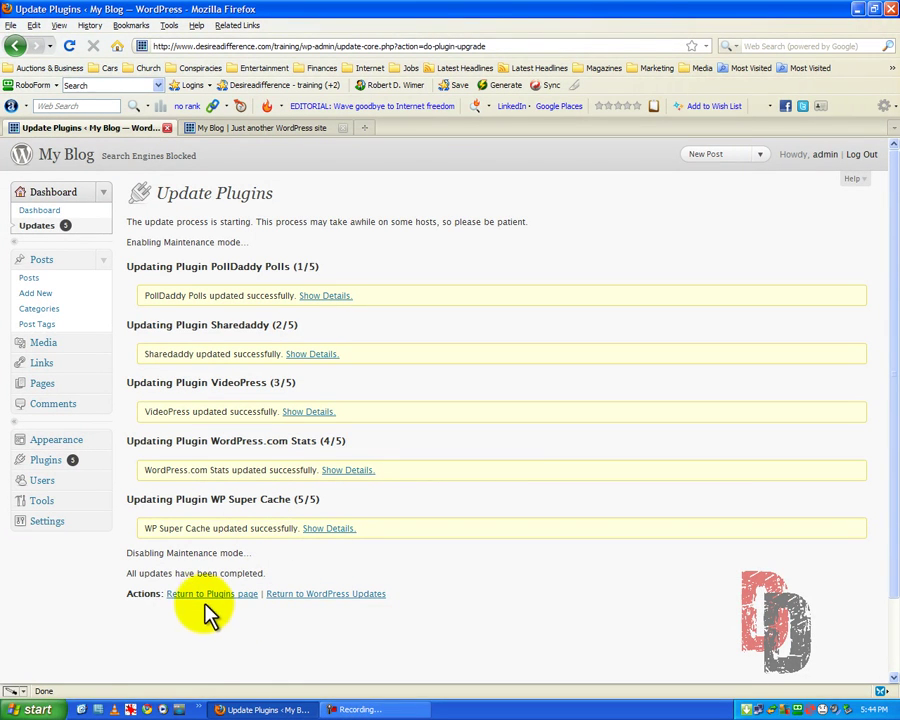
pyautogui.click(314, 597)
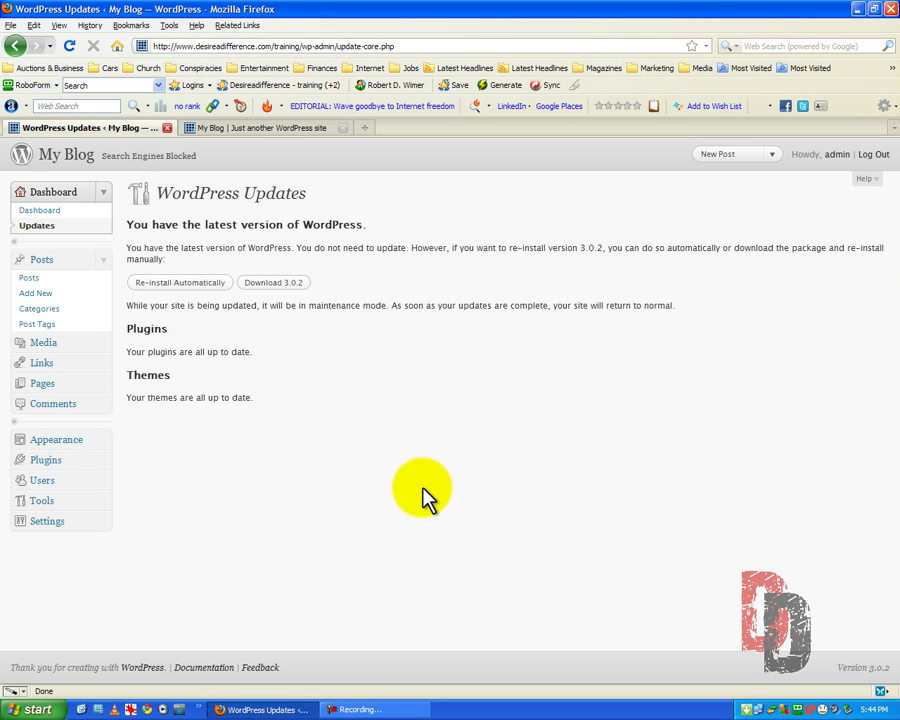
pyautogui.click(57, 197)
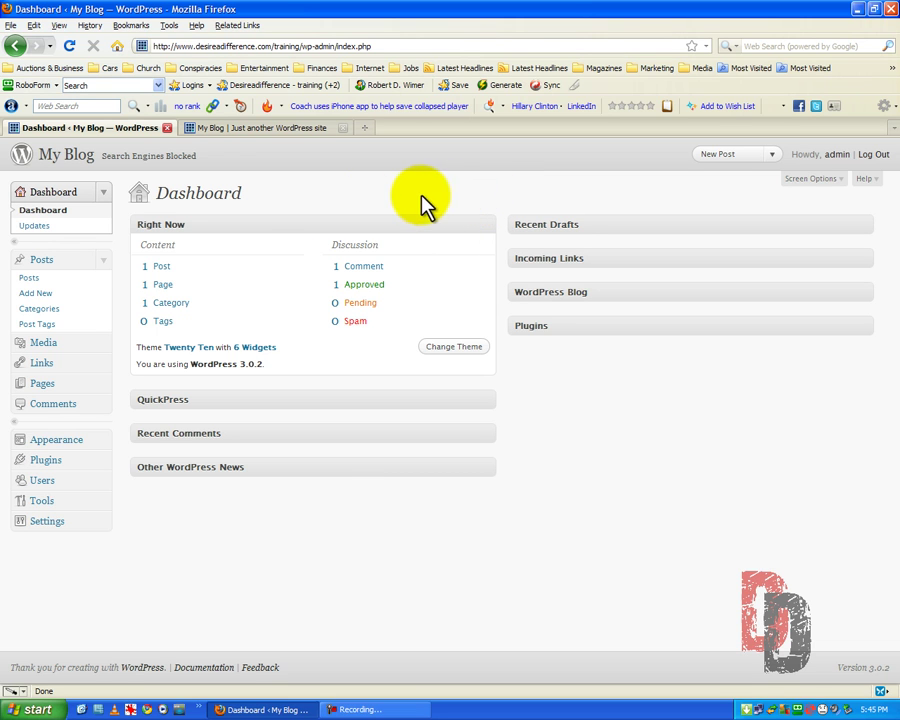
# - Log out of the blog admin and switch to the tab with the public My Blog home page
pyautogui.click(104, 259)
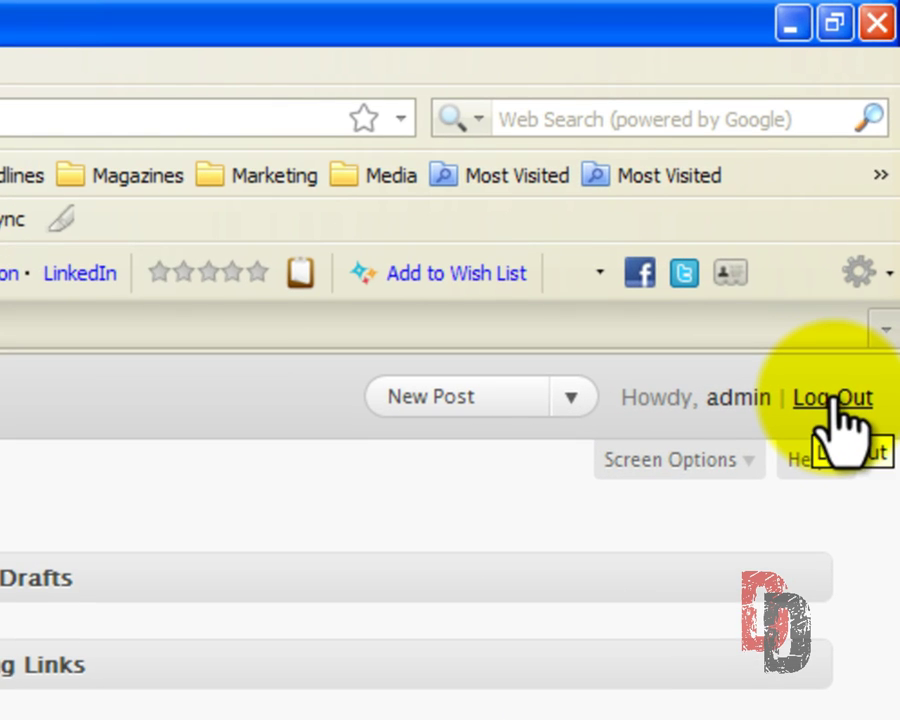
pyautogui.click(869, 181)
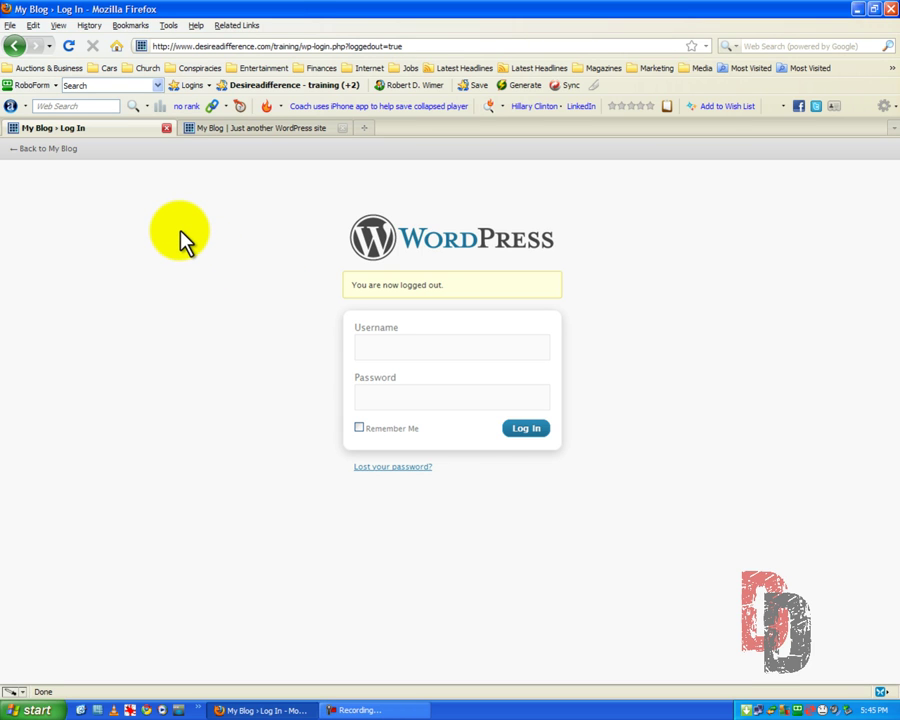
pyautogui.click(244, 137)
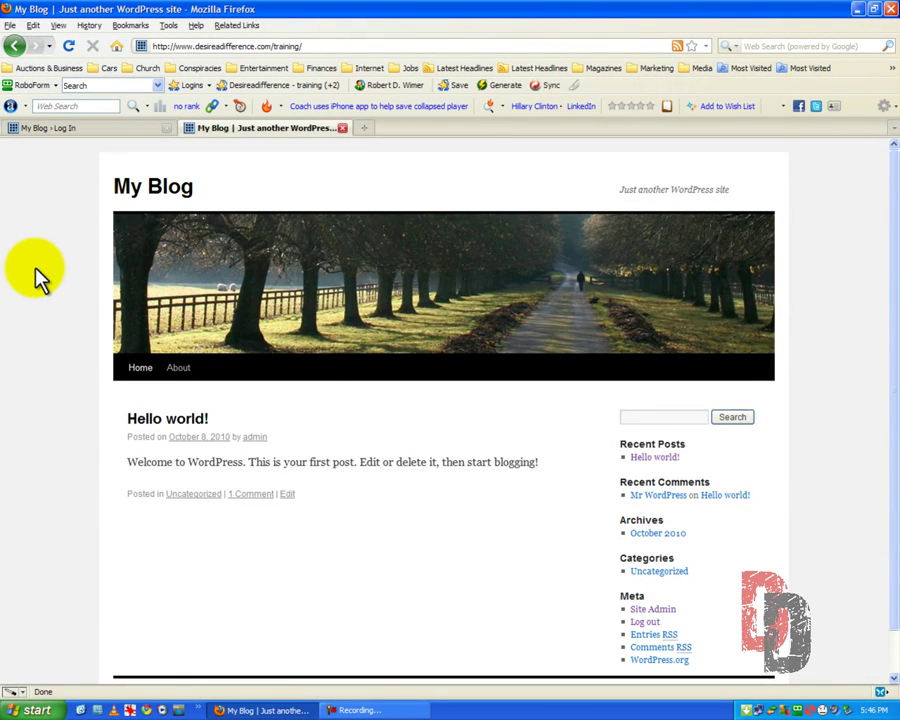
# - Read the Hello world! post with its comment and reply form, then return to the My Blog home page
pyautogui.scroll(-1, 35, 272)
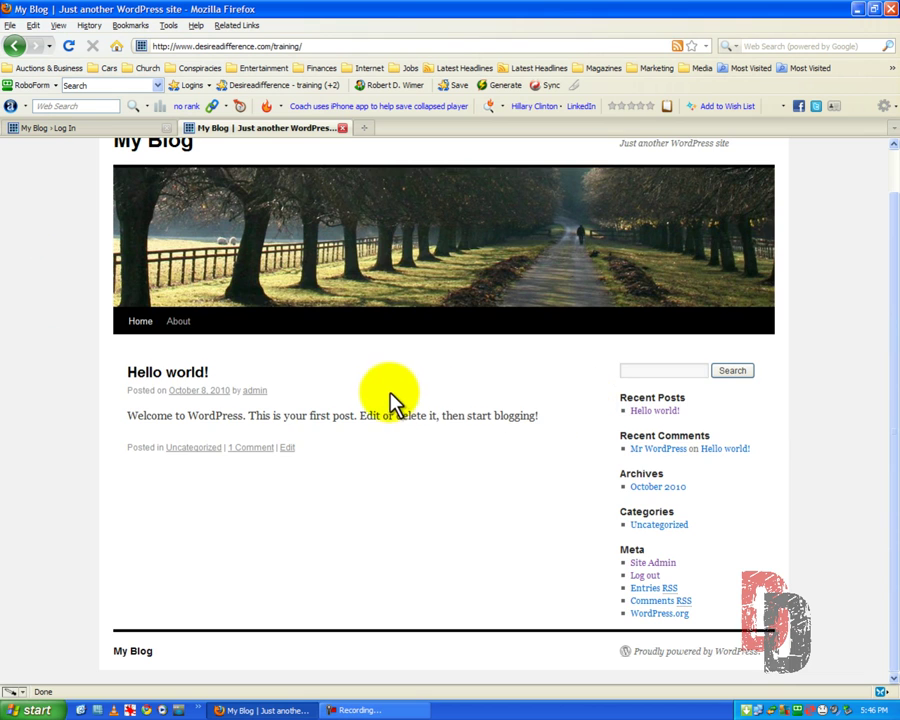
pyautogui.scroll(1, 392, 399)
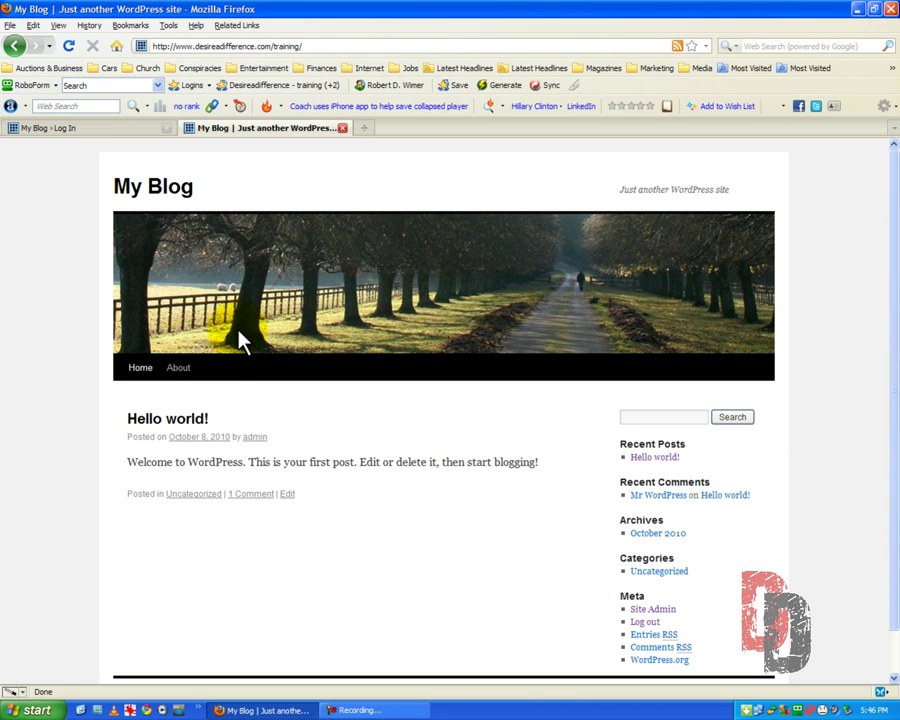
pyautogui.click(170, 425)
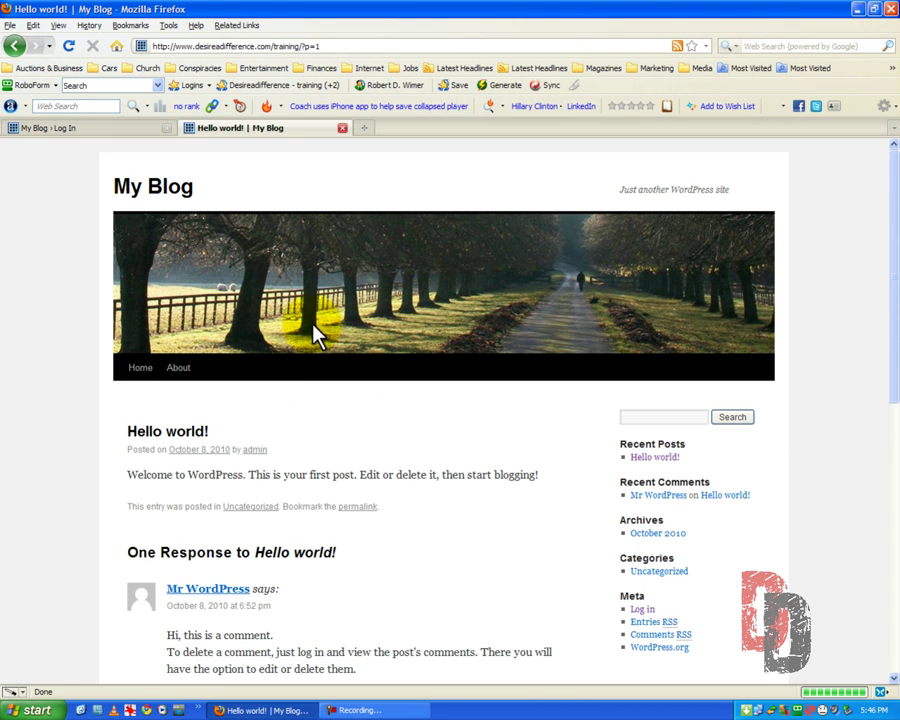
pyautogui.scroll(-3, 312, 320)
pyautogui.scroll(-6, 312, 318)
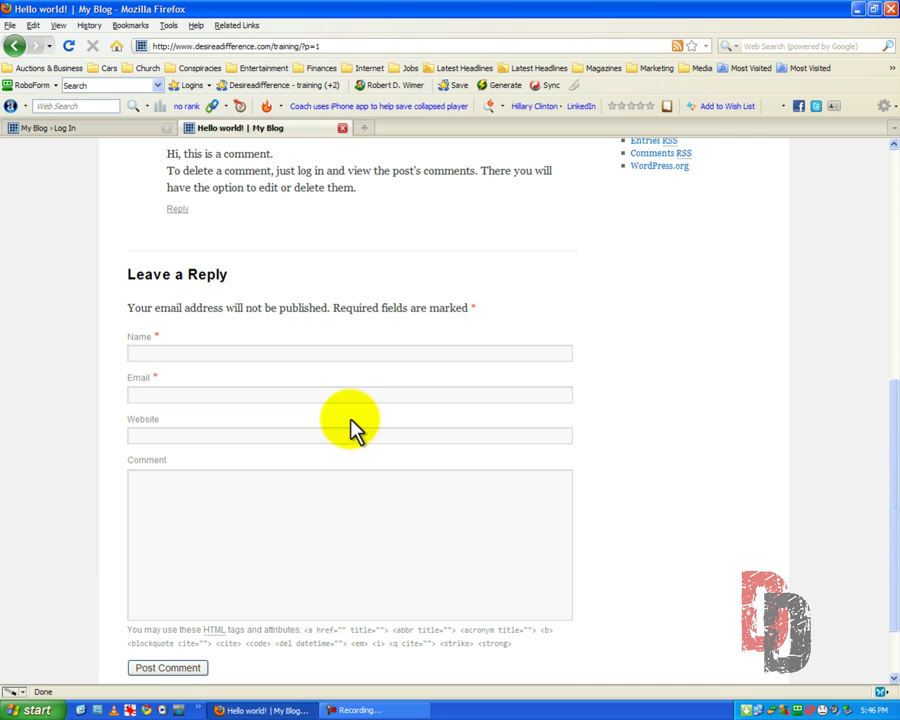
pyautogui.scroll(-2, 362, 454)
pyautogui.scroll(10, 362, 449)
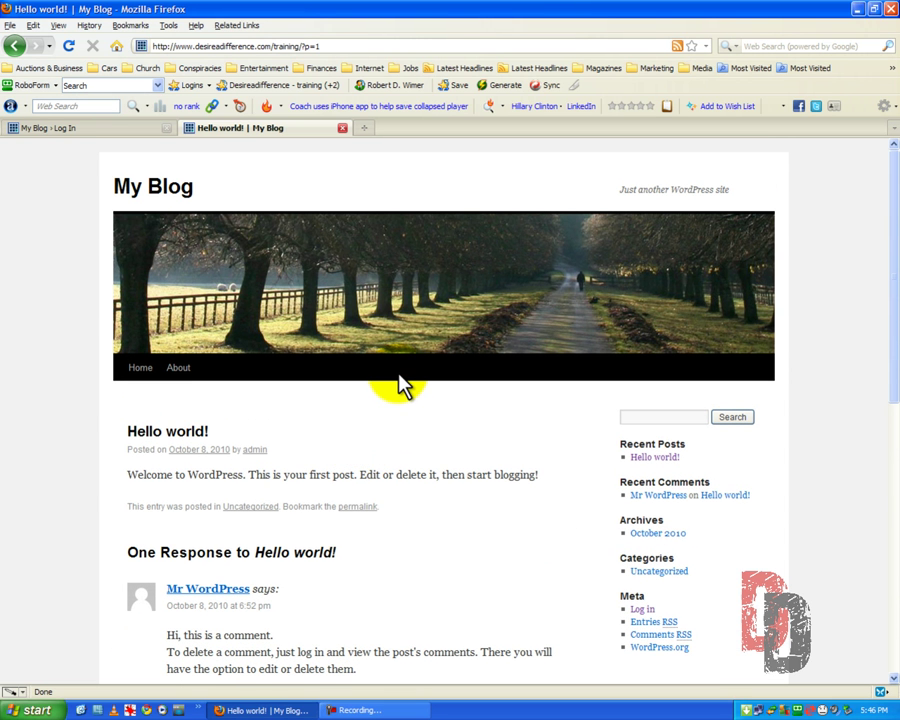
pyautogui.click(156, 195)
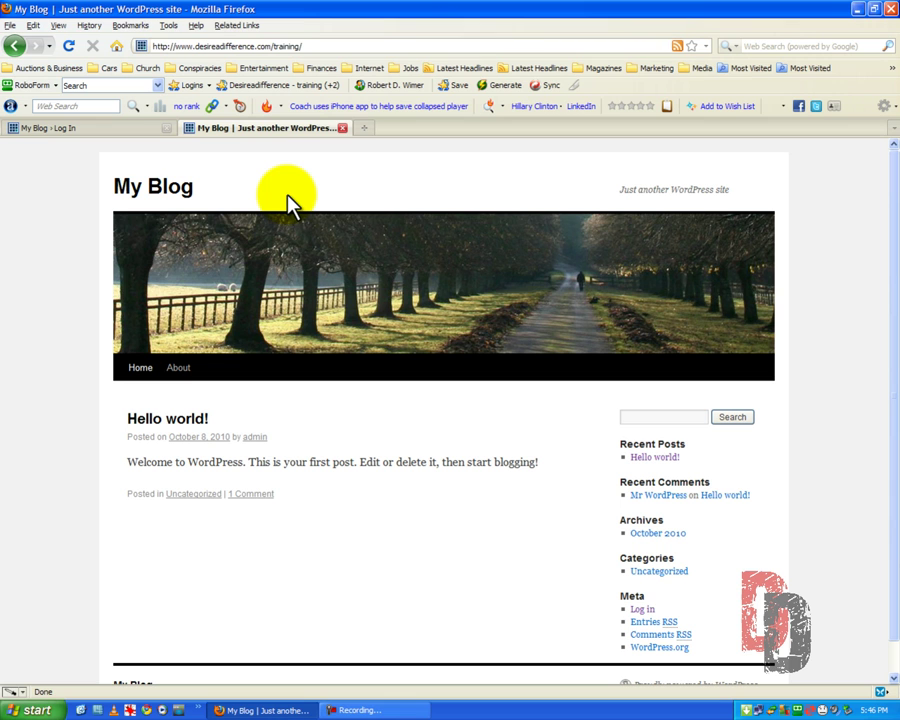
# - Close the public blog tab, leaving the logged-out login page
pyautogui.click(343, 128)
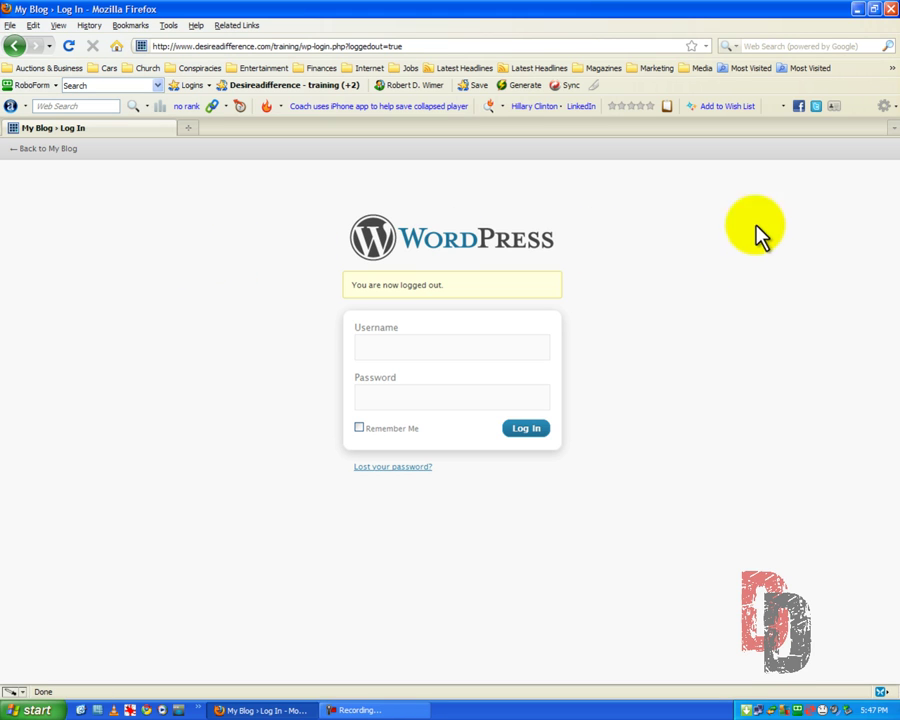
# - Minimize the Firefox window to show the desktop
pyautogui.click(857, 11)
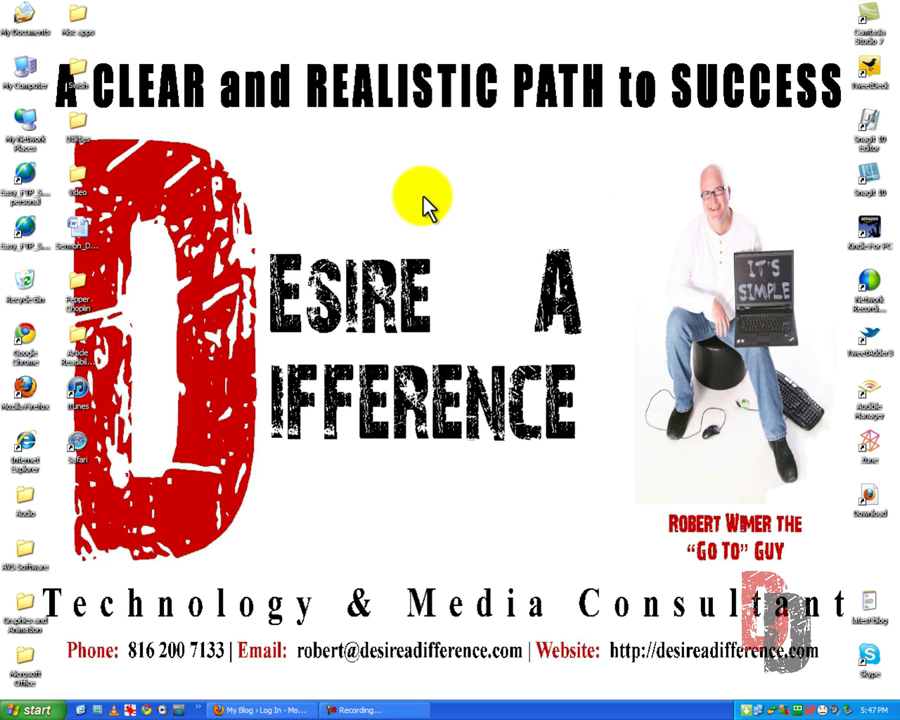